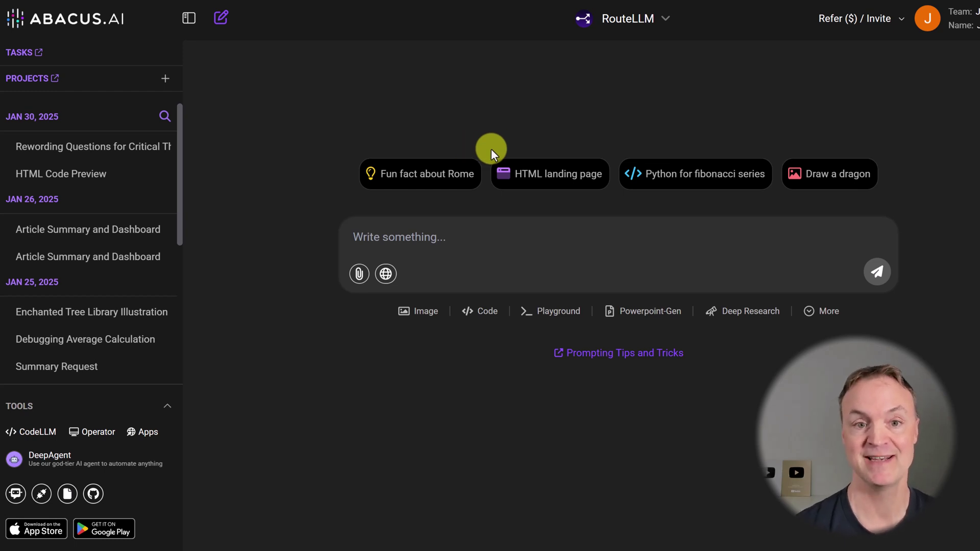
Look over the RouteLLM chat models without changing them, then open DeepAgent from the Tools sidebar
left_click(663, 18)
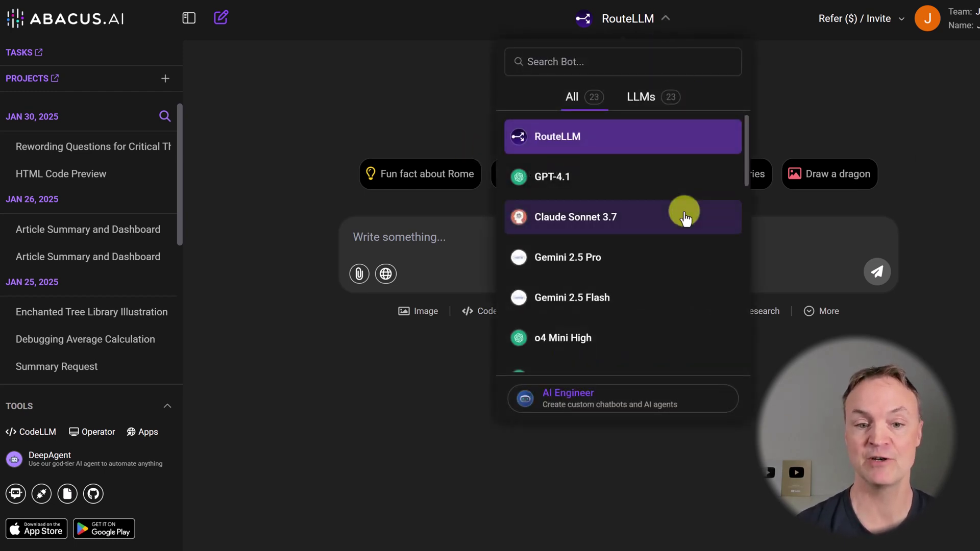
scroll(658, 250, "down", 3)
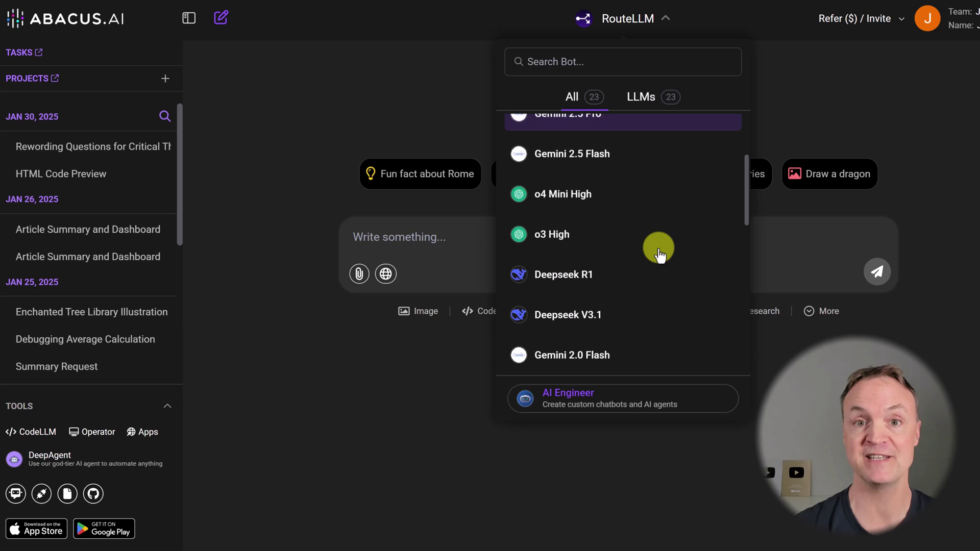
scroll(659, 263, "down", 1)
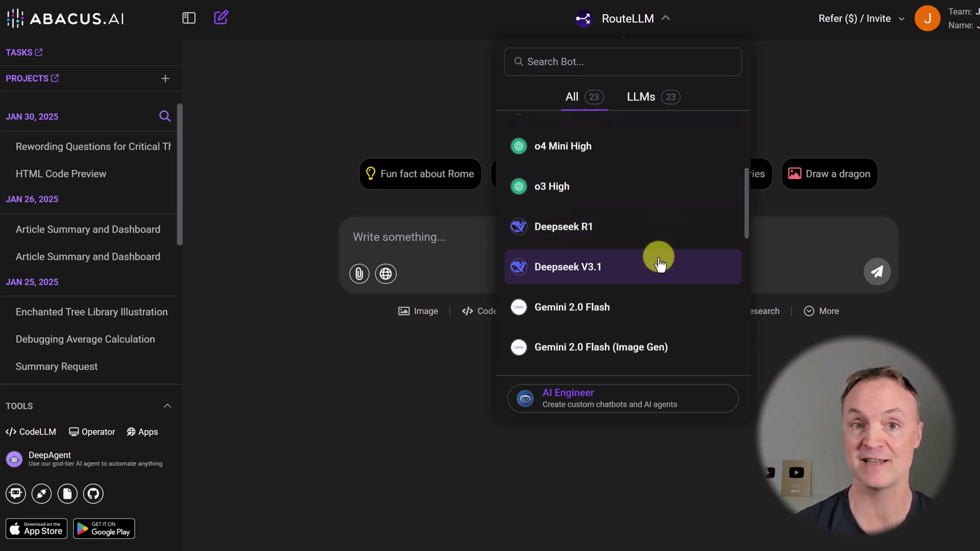
left_click(262, 227)
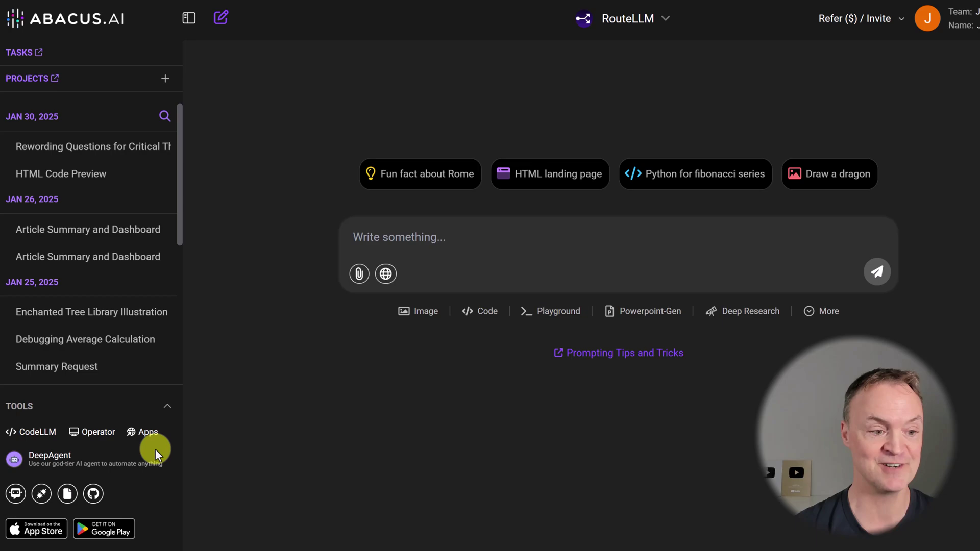
left_click(67, 465)
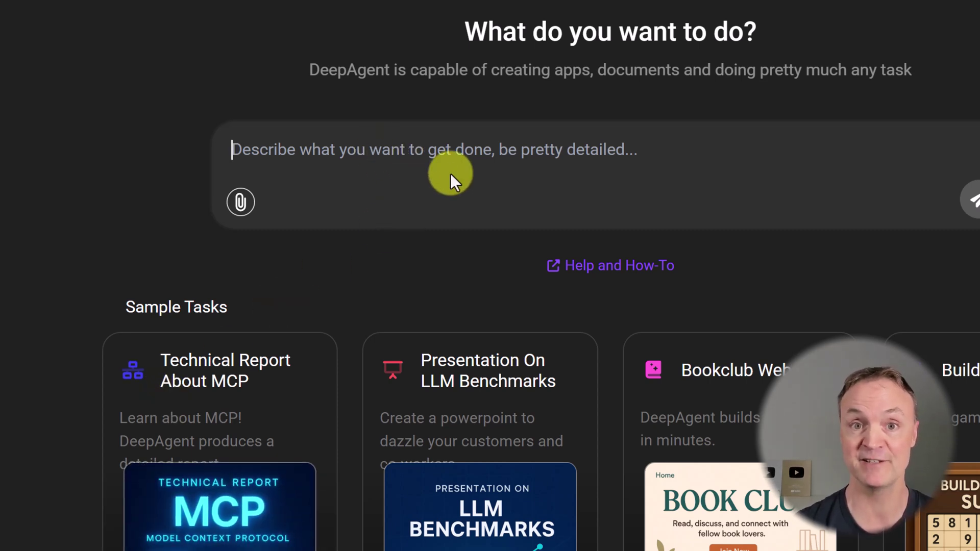
Attach Dashboard Data.xlsx from the computer and send DeepAgent the interactive-dashboard prompt
left_click(238, 204)
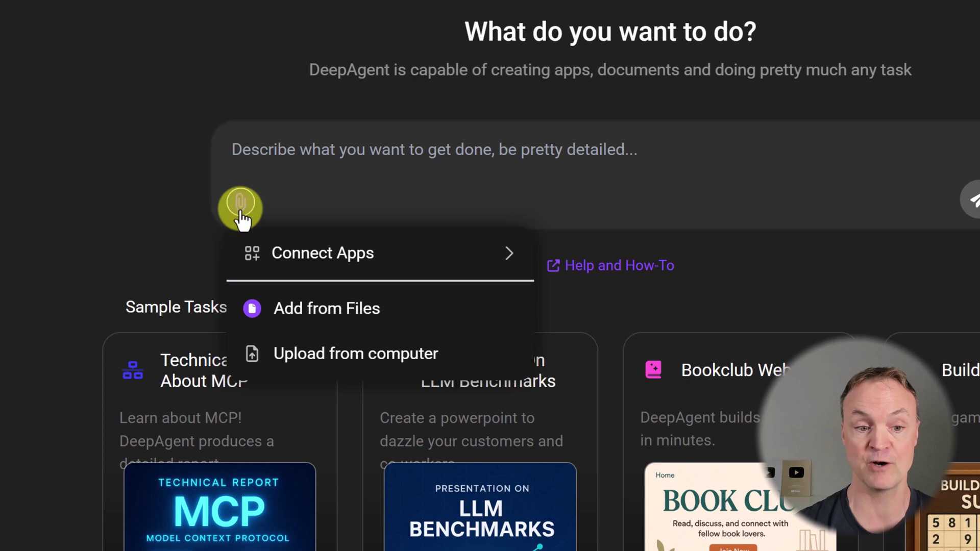
left_click(365, 366)
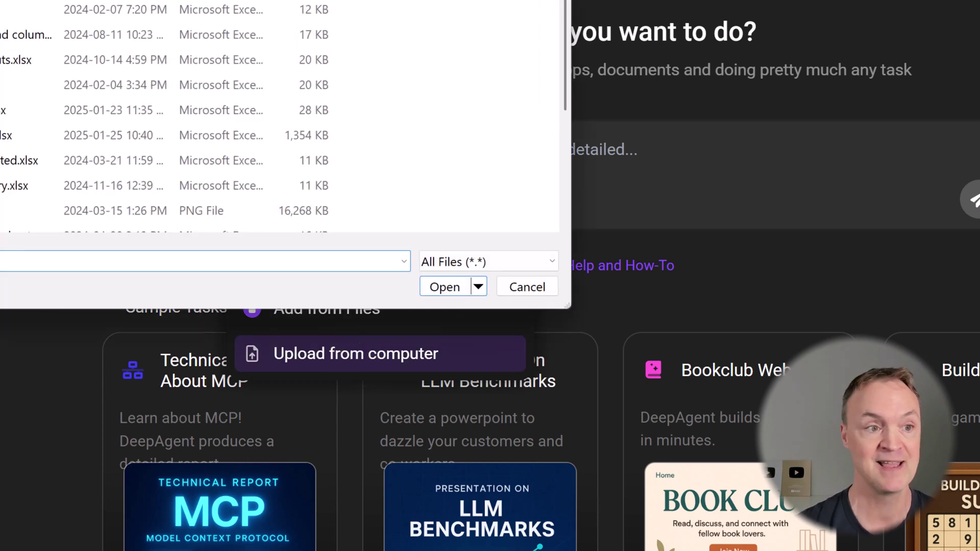
left_click(316, 161)
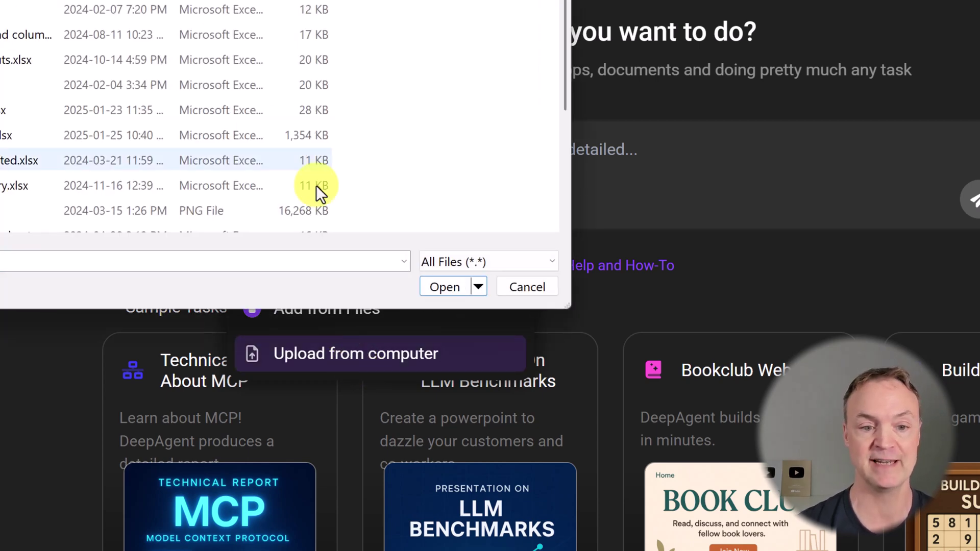
left_click(441, 287)
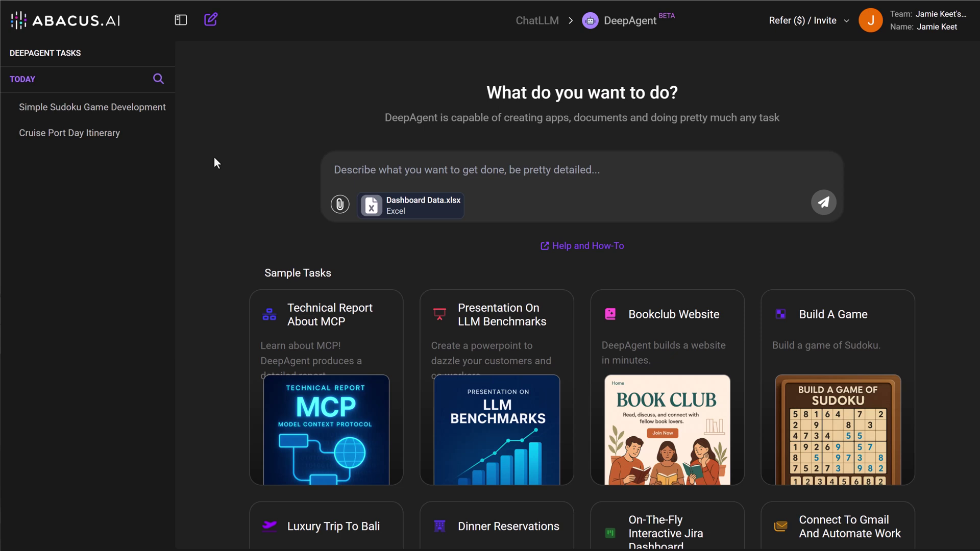
type("Create an interactive dashboard from the uploaded excel file.")
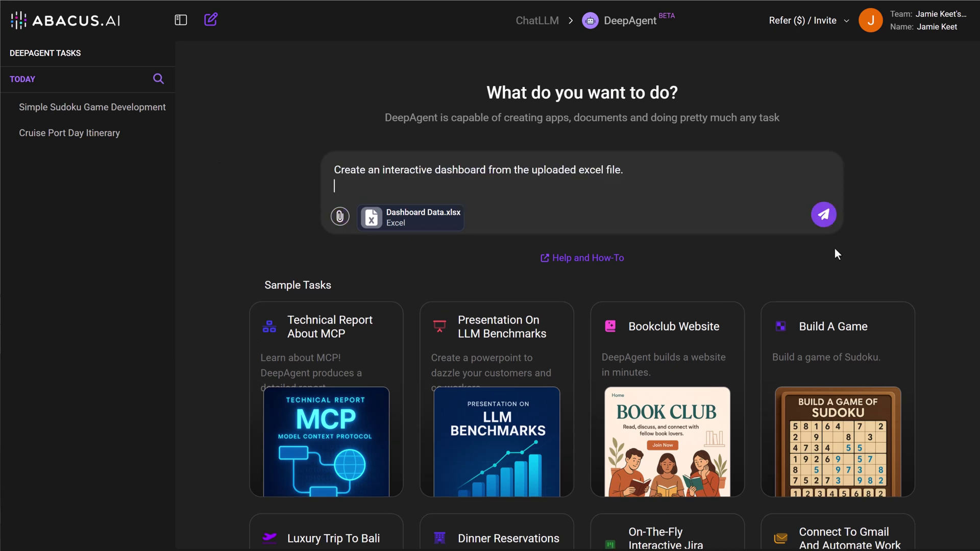
left_click(823, 215)
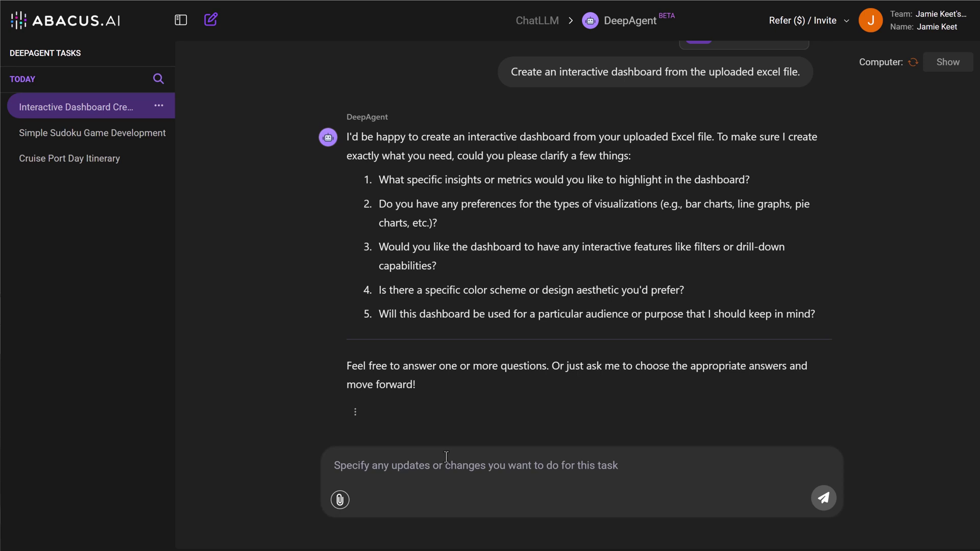
Reply with the requirements: revenue, profit and units-sold metrics, a date picker, and state and product filters
left_click(432, 473)
type("Sales revenue, profit, units sold, have a place to pick dates. I would like to be able to filter by state and product")
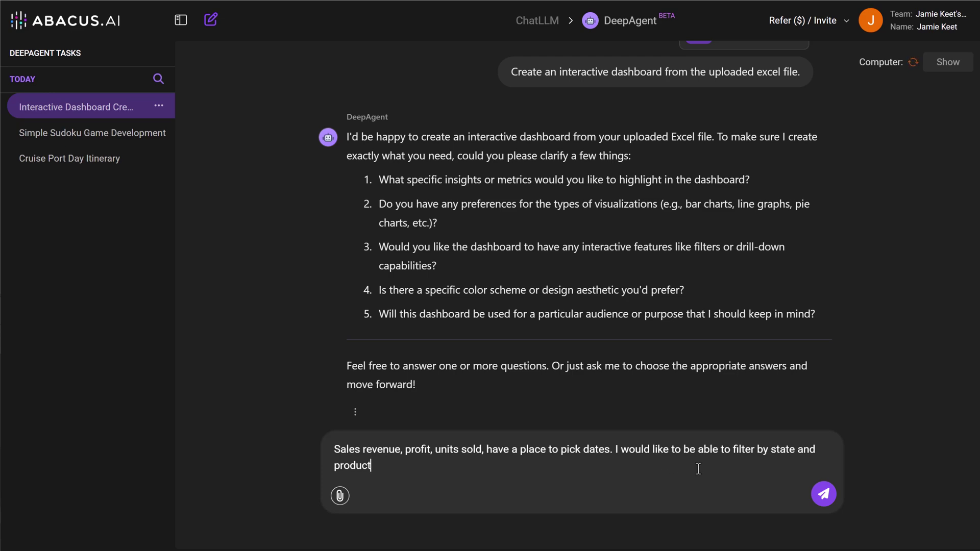
left_click(823, 494)
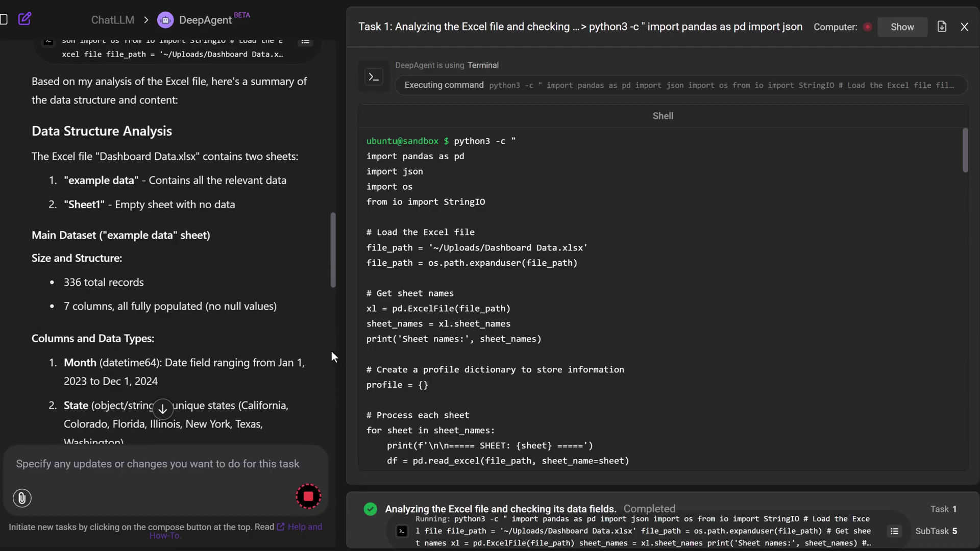
scroll(332, 368, "down", 15)
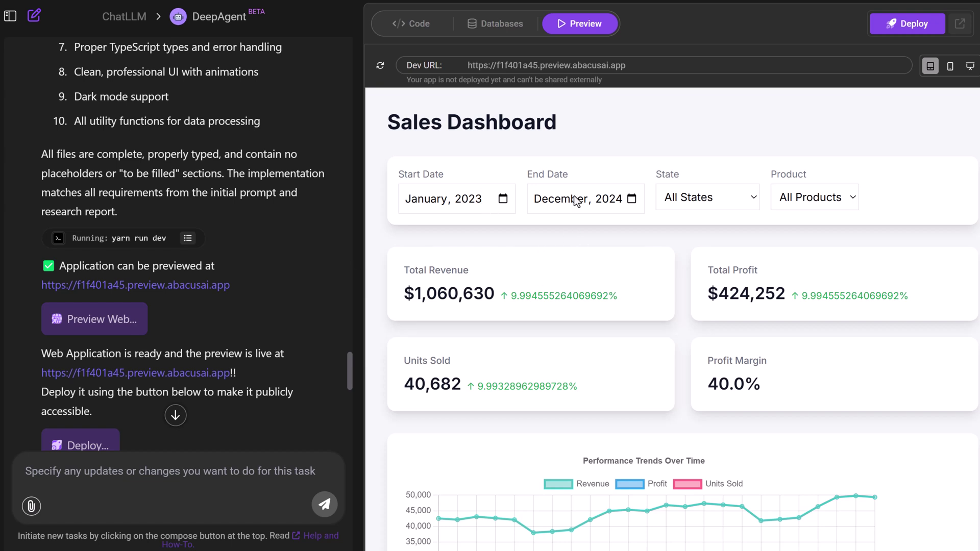
In the Sales Dashboard preview, set Start Date to March 2023 and State to New York
left_click(684, 200)
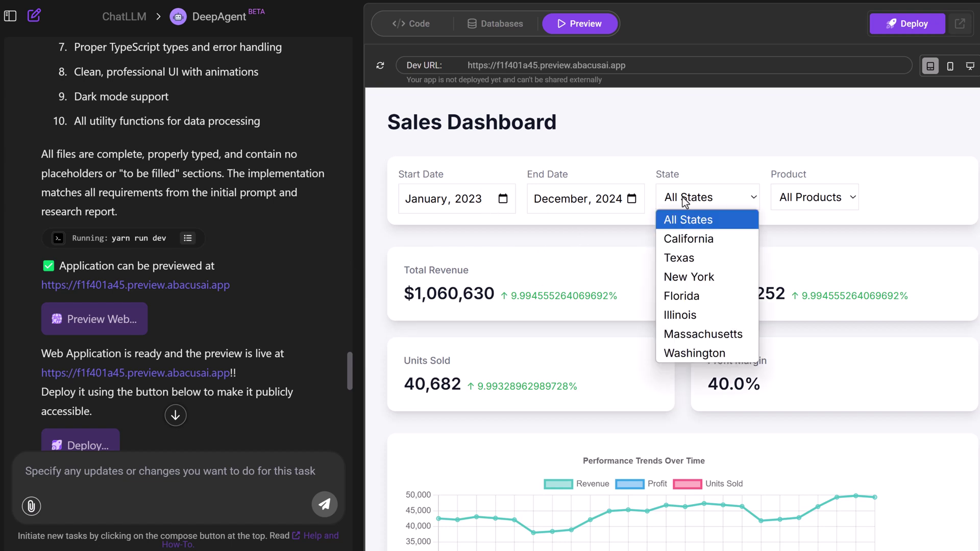
left_click(792, 200)
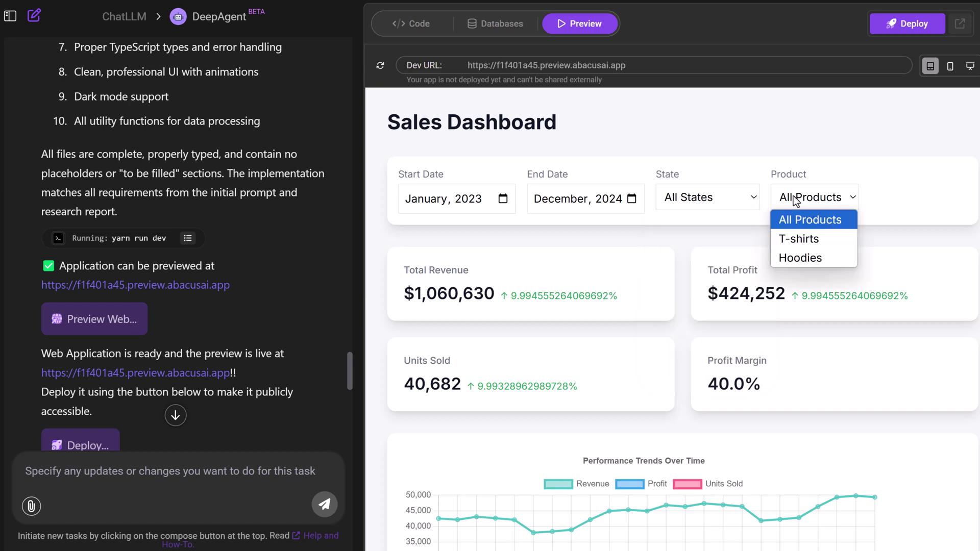
left_click(504, 199)
left_click(489, 251)
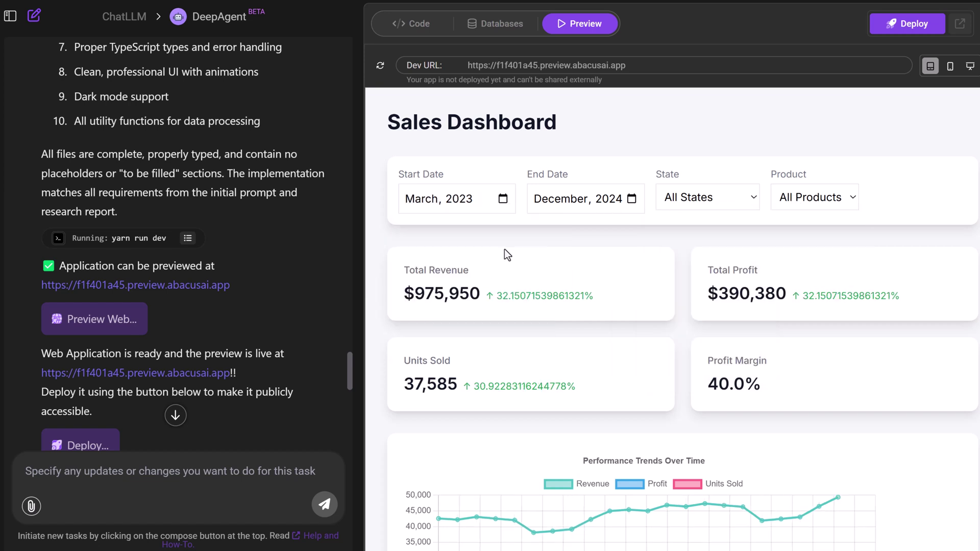
scroll(656, 411, "down", 2)
scroll(653, 357, "up", 1)
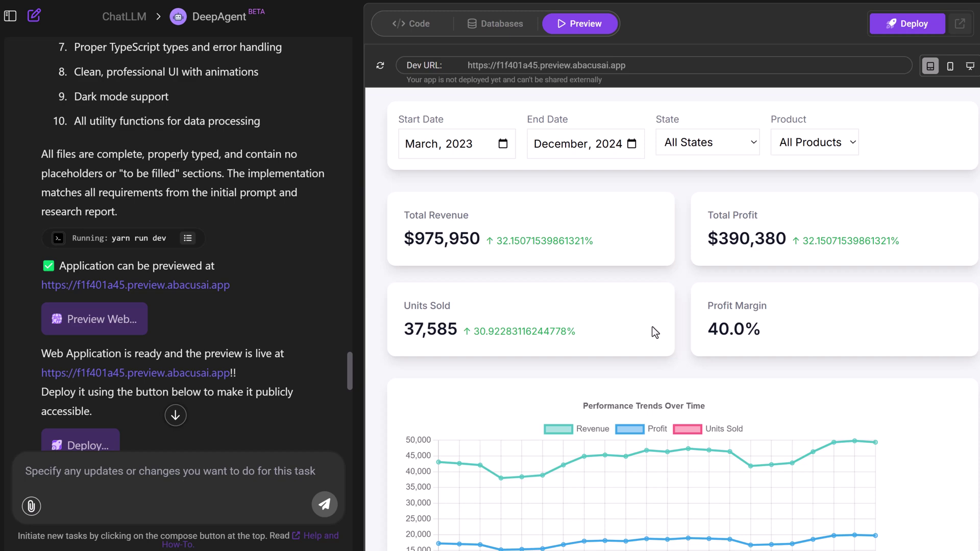
left_click(693, 151)
left_click(695, 233)
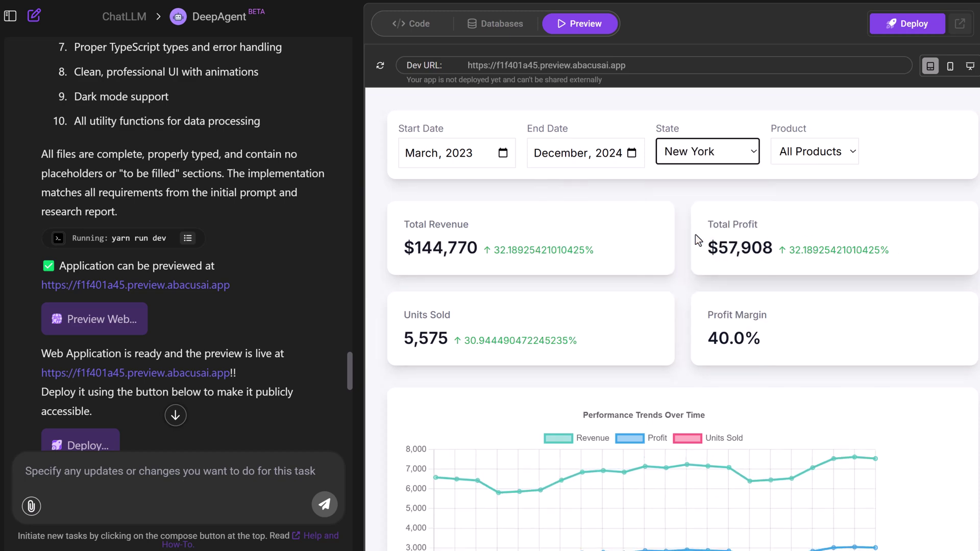
Review the filtered charts, then open the dashboard preview link full-page
scroll(672, 370, "down", 6)
scroll(671, 369, "down", 8)
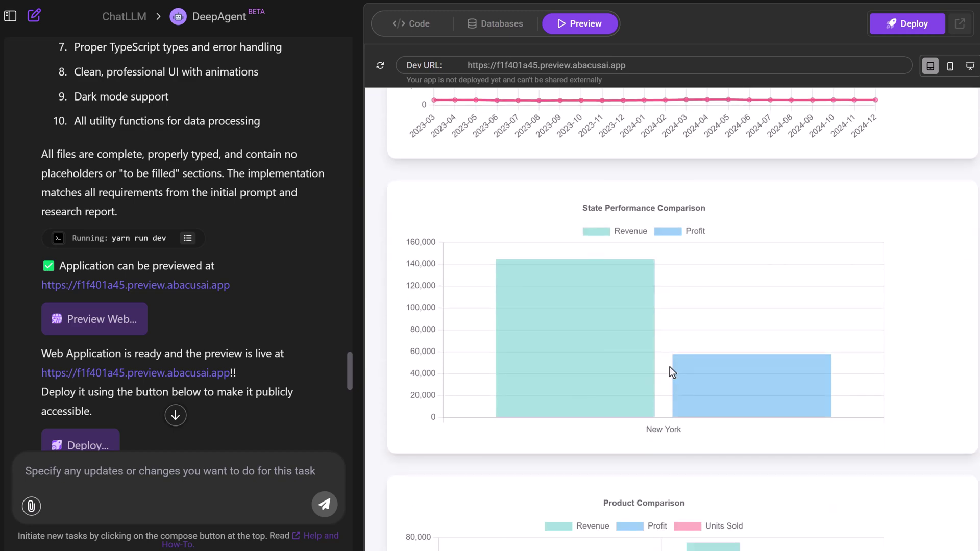
scroll(641, 356, "down", 7)
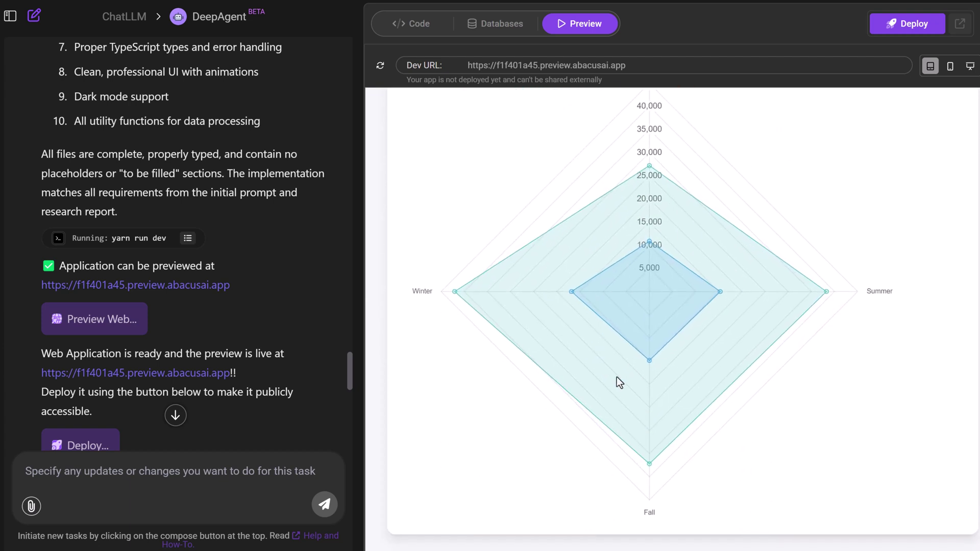
scroll(616, 376, "up", 7)
scroll(634, 346, "up", 6)
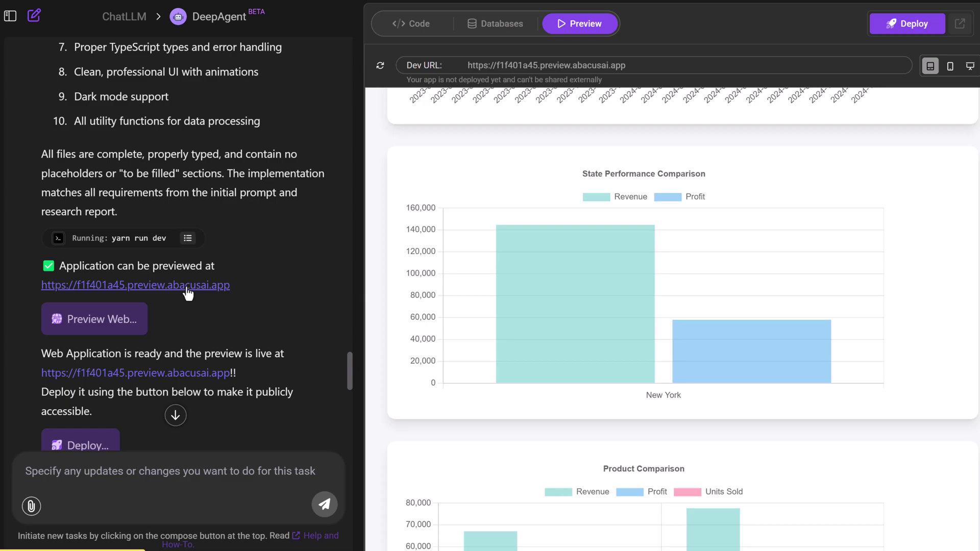
left_click(182, 288)
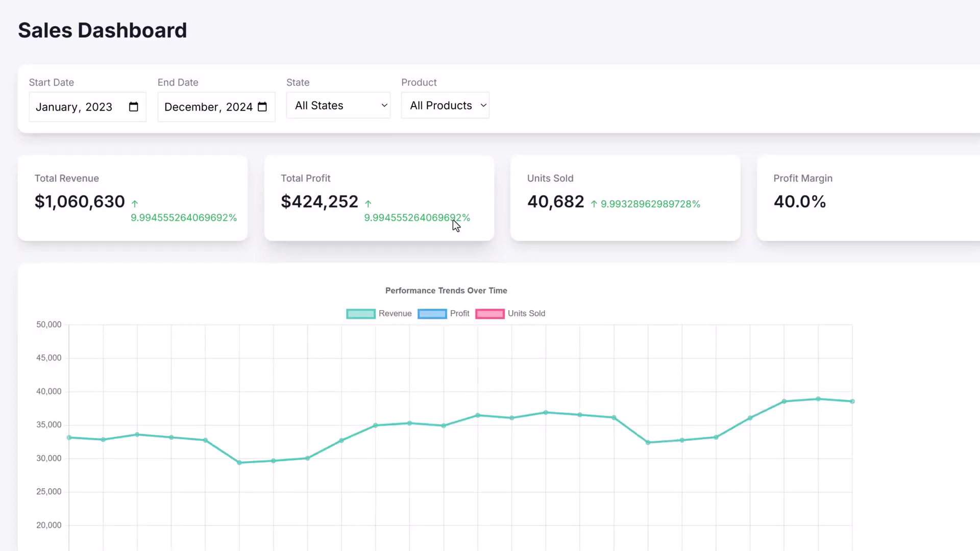
Set the dashboard date range from December 2023 to July 2024
left_click(133, 107)
left_click(156, 204)
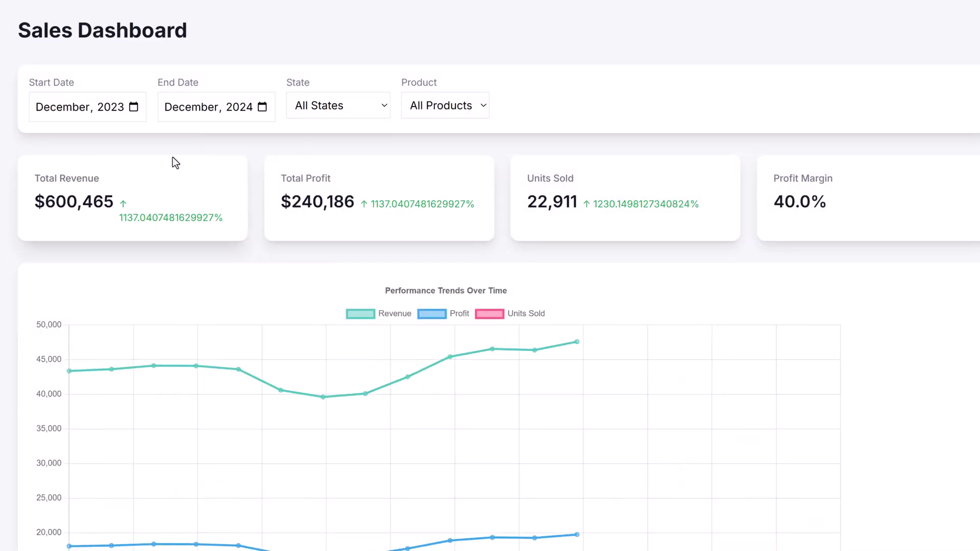
left_click(262, 106)
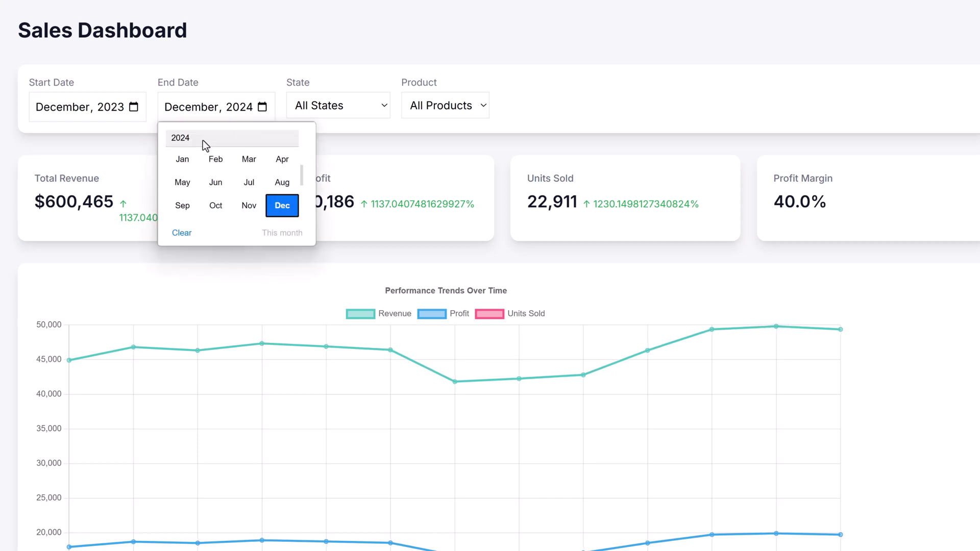
left_click(249, 184)
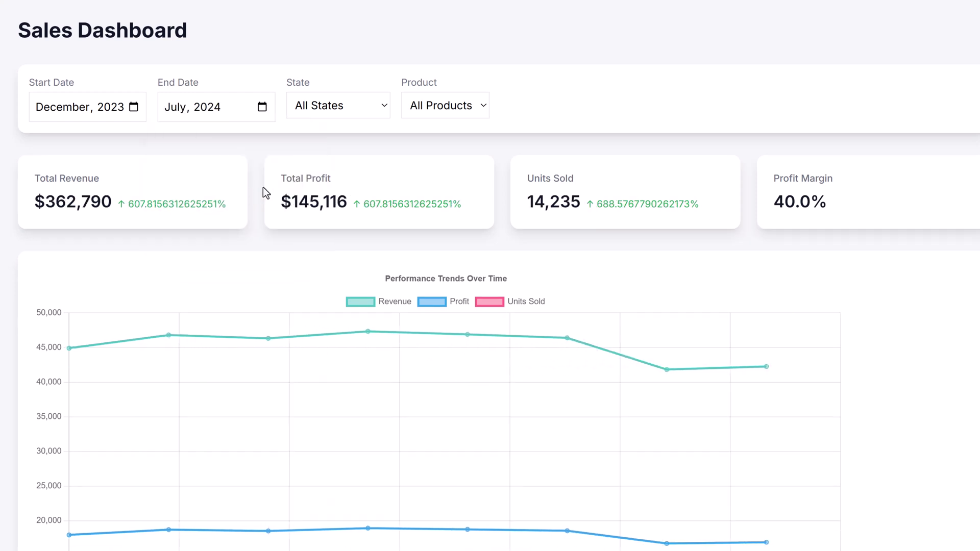
Filter the dashboard to the Illinois state and the Hoodies product
left_click(368, 107)
left_click(443, 189)
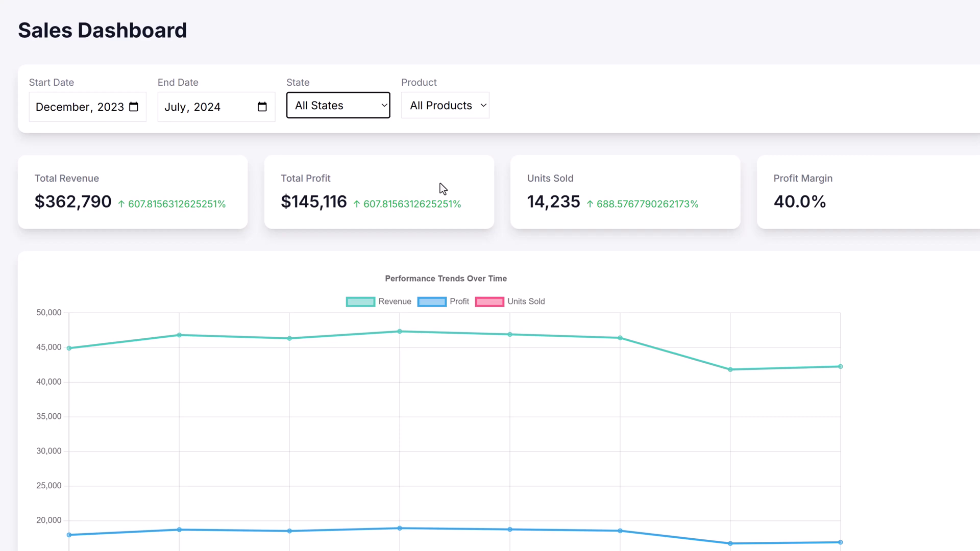
left_click(460, 111)
left_click(345, 109)
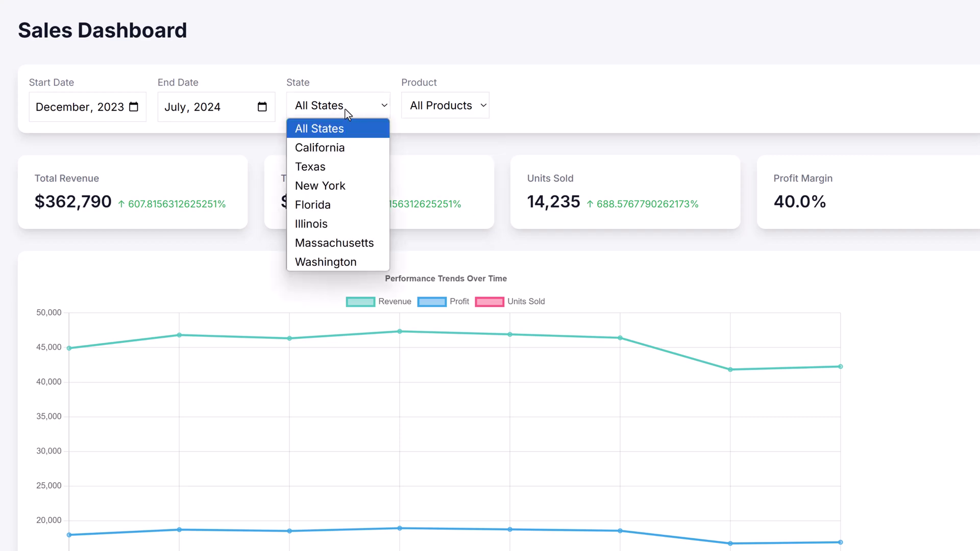
left_click(338, 224)
left_click(465, 104)
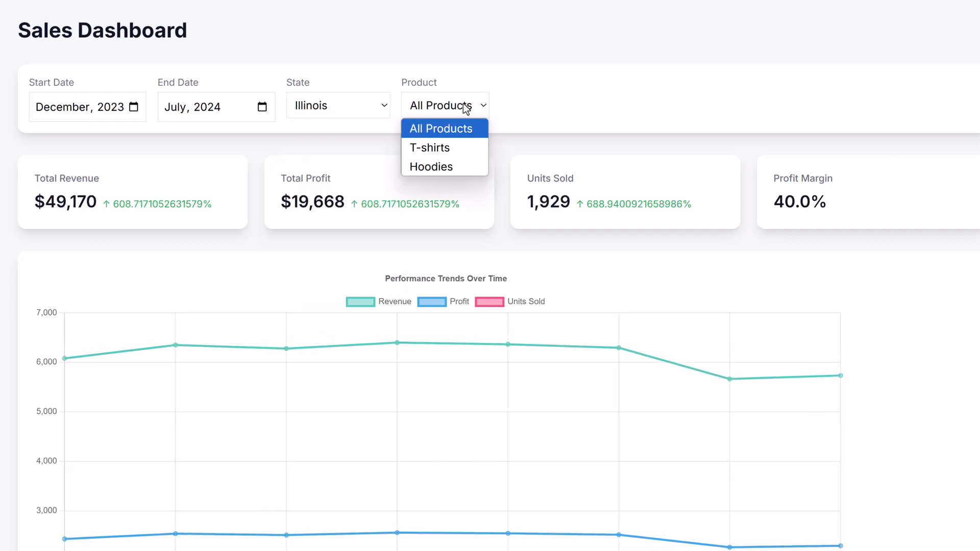
left_click(452, 166)
Scroll through the updated trend, state comparison and seasonal charts
scroll(474, 258, "down", 9)
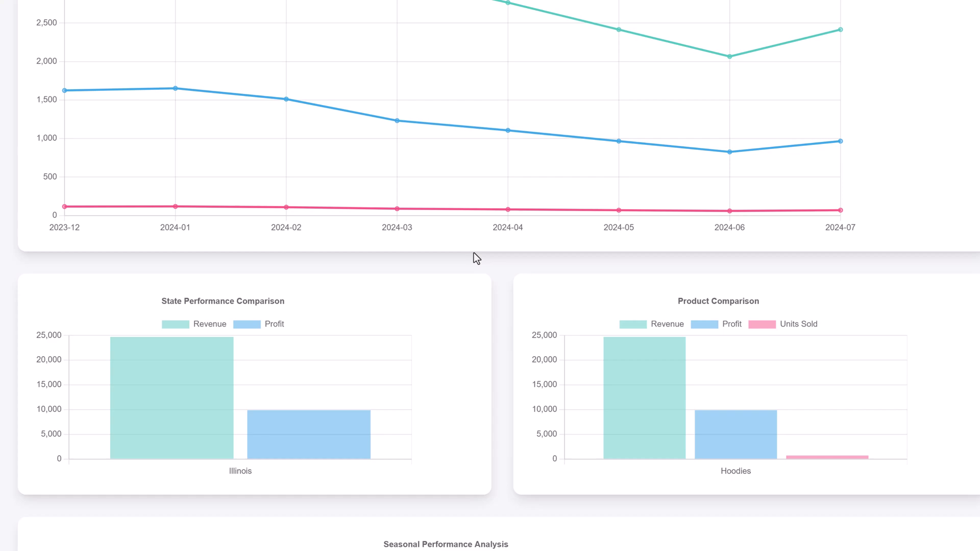
scroll(474, 253, "down", 3)
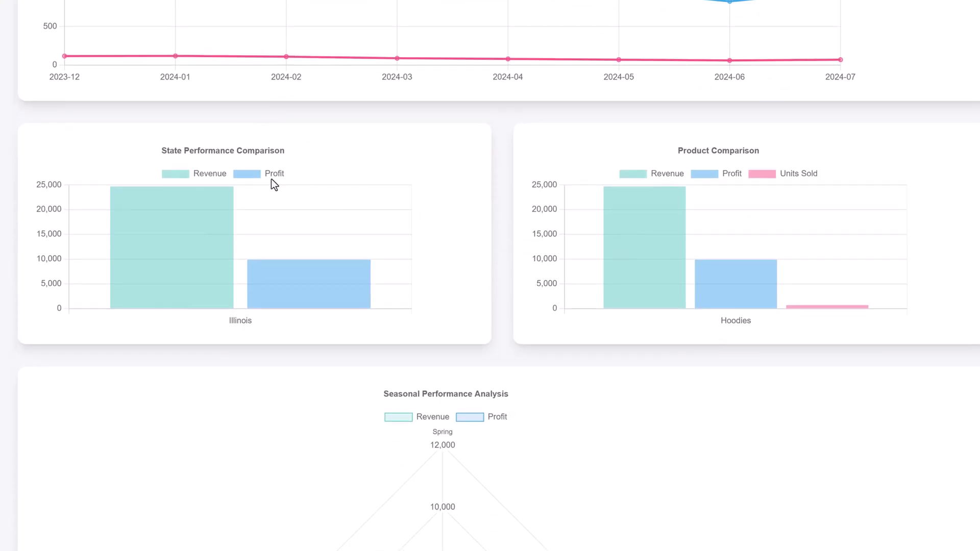
scroll(274, 183, "down", 11)
scroll(363, 245, "up", 4)
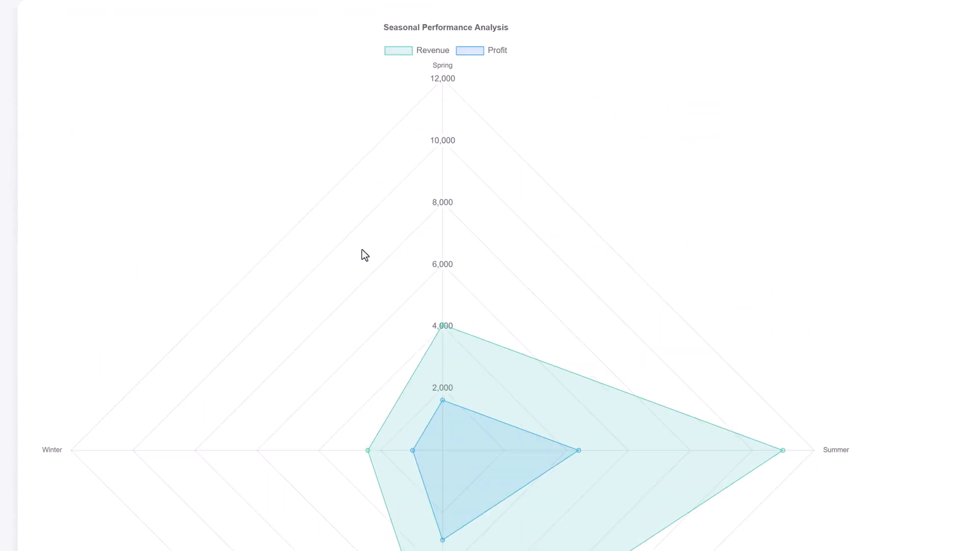
scroll(365, 255, "up", 19)
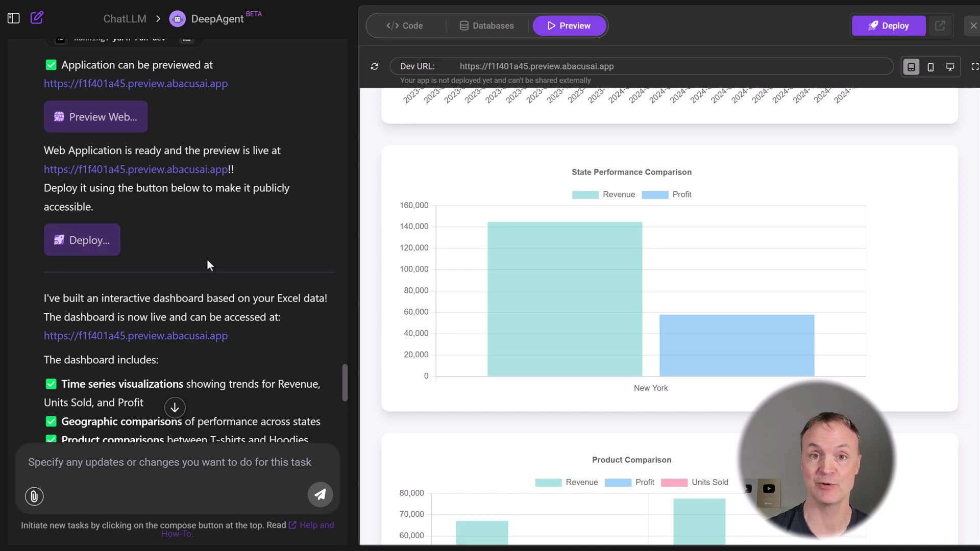
Scroll through DeepAgent's dashboard summary in the chat
scroll(204, 275, "down", 6)
scroll(200, 281, "down", 3)
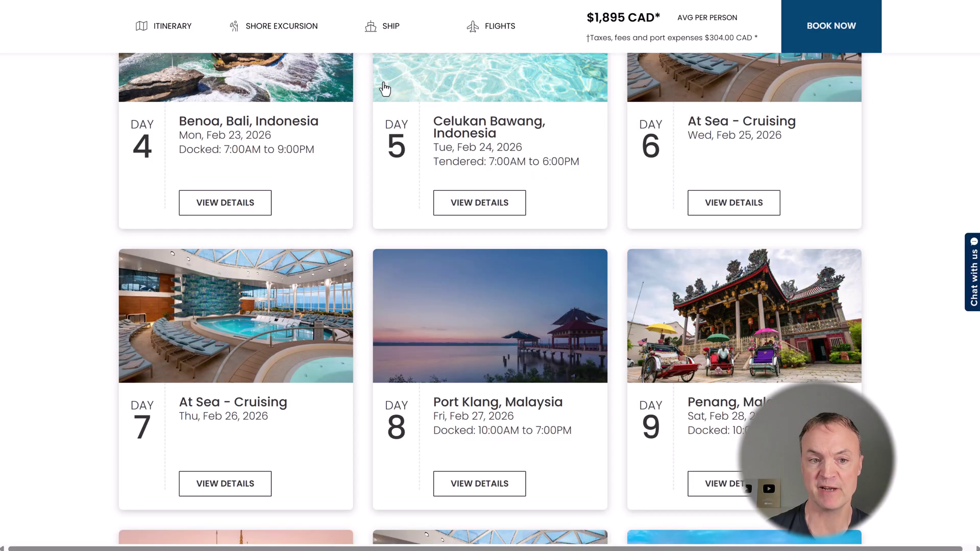
Scroll through the 11-night cruise's route map and Day 1–12 port-of-call cards
scroll(490, 255, "up", 4)
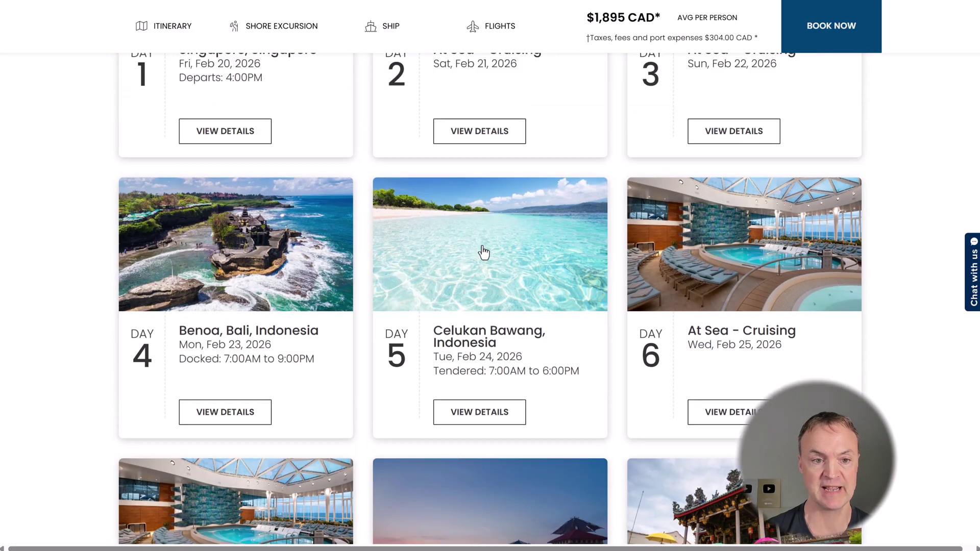
scroll(483, 252, "up", 10)
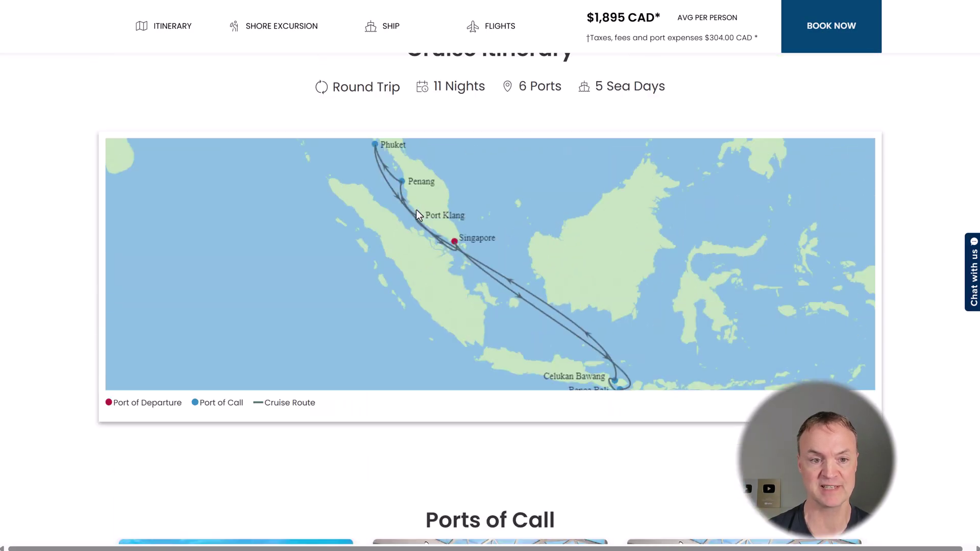
scroll(416, 210, "up", 1)
scroll(441, 210, "down", 7)
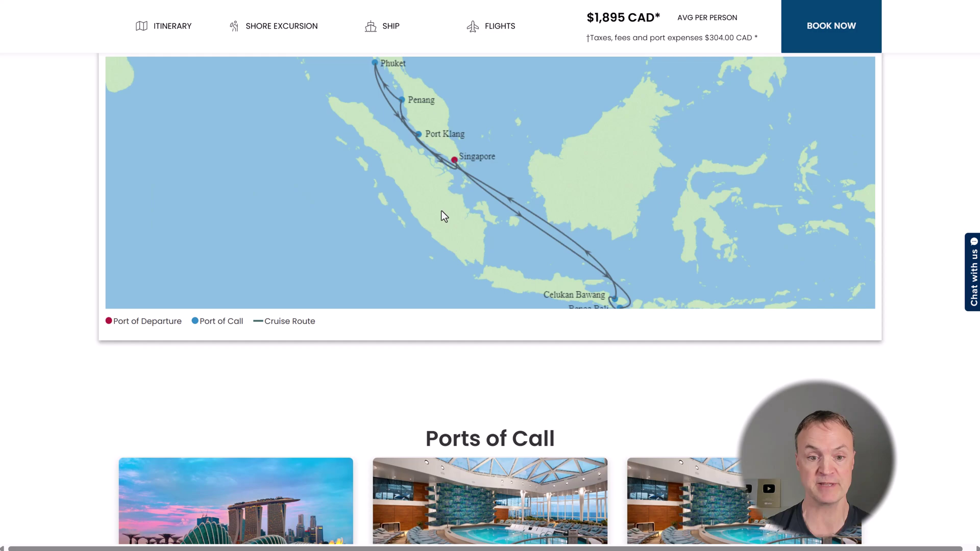
scroll(443, 212, "down", 4)
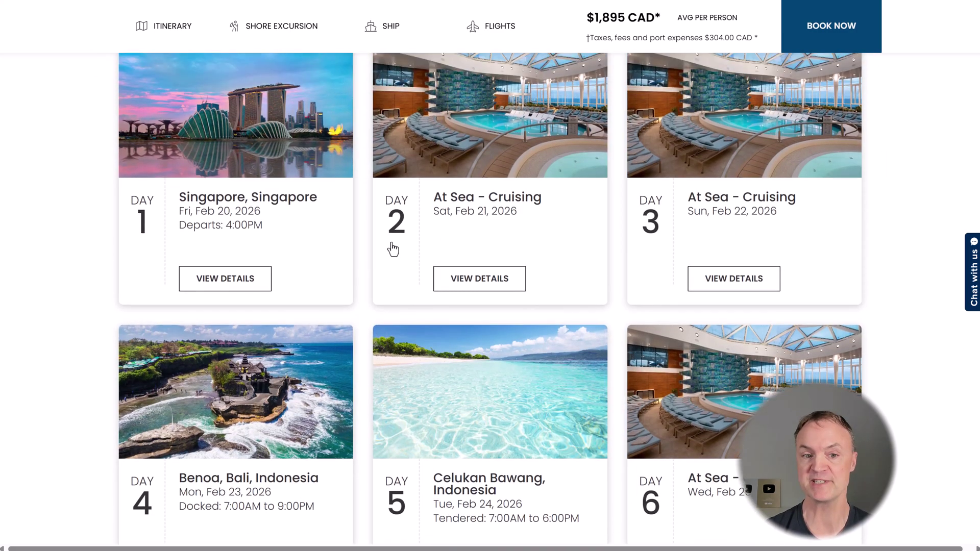
scroll(378, 285, "down", 4)
scroll(381, 285, "down", 3)
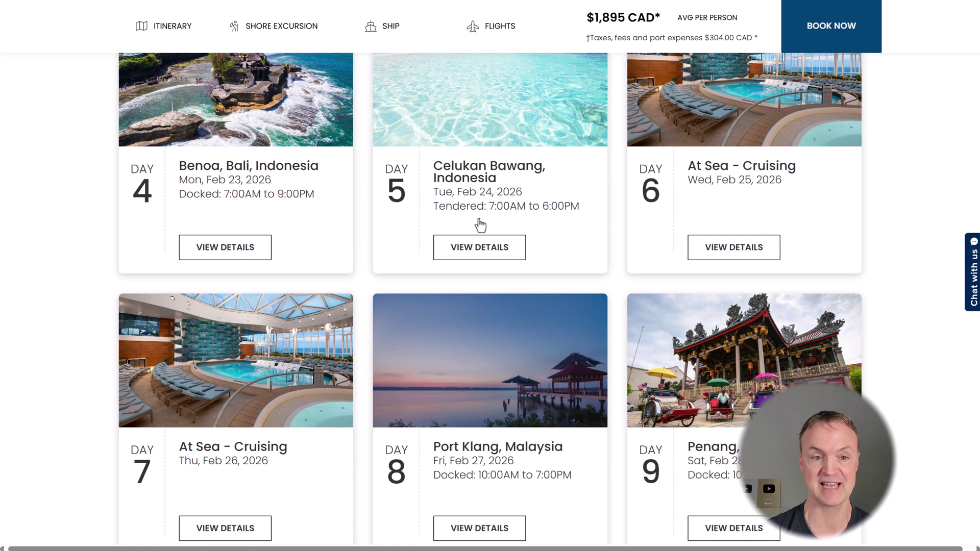
scroll(480, 259, "down", 5)
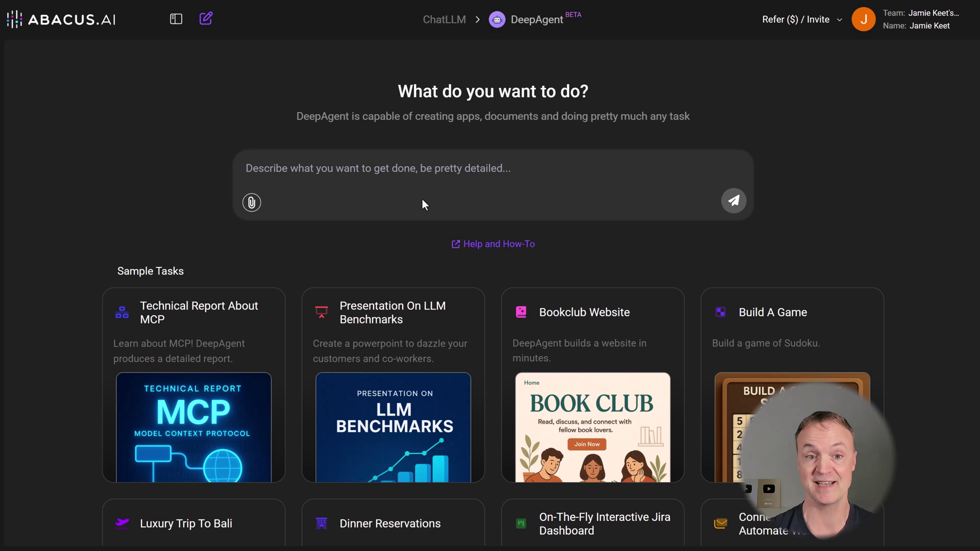
Send DeepAgent the pasted port-day itinerary request with the $8000 budget and cruise URL
left_click(376, 171)
key("ctrl+v")
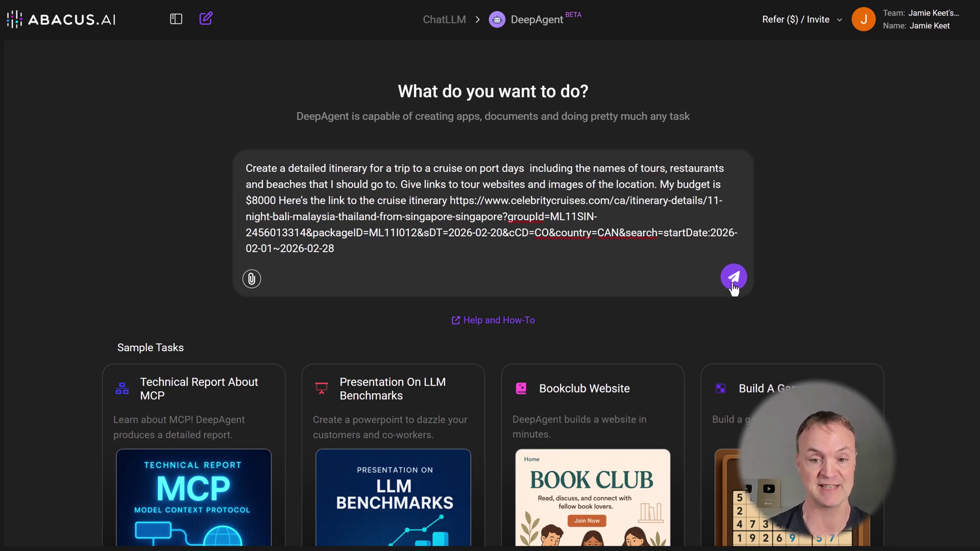
left_click(731, 284)
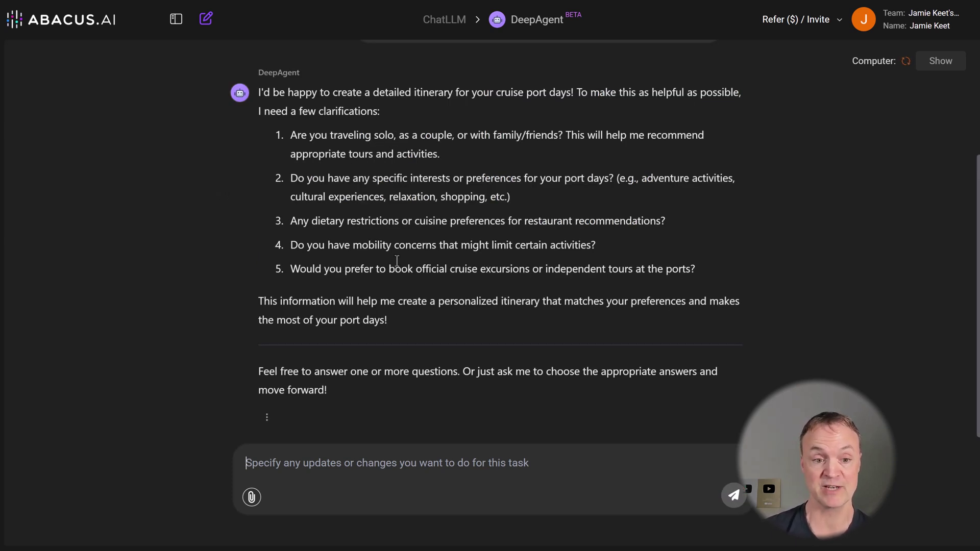
Reply 'go for it' so DeepAgent starts without answers to its questions
left_click(357, 460)
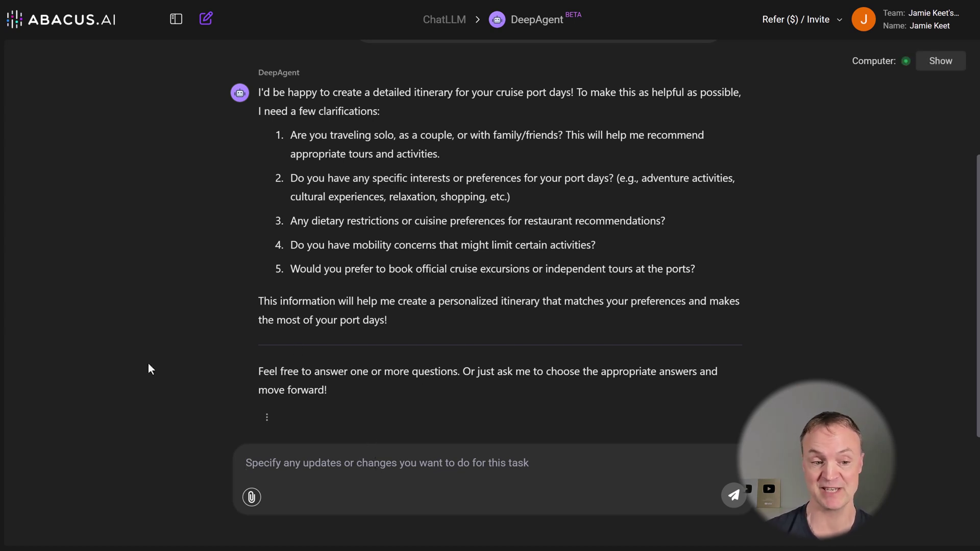
type("go ")
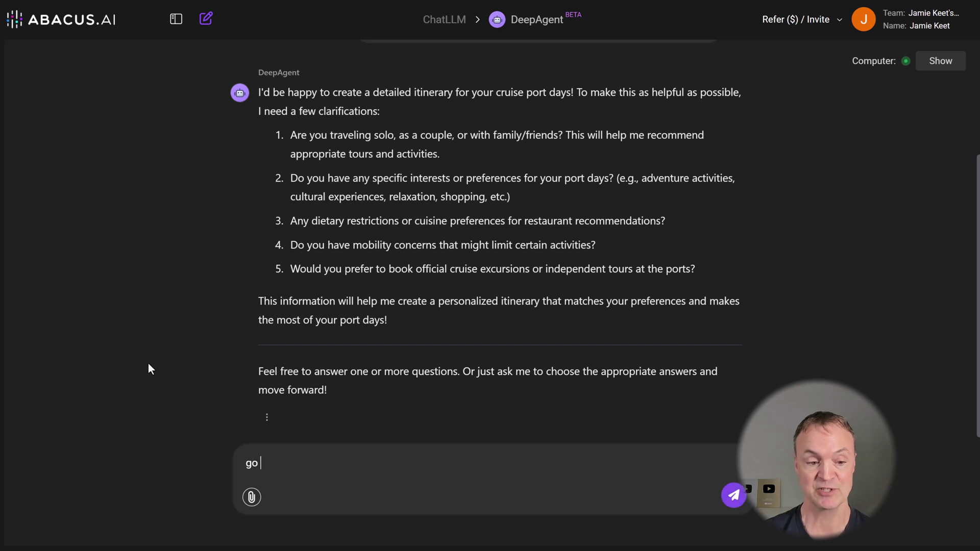
type("for it")
key("Return")
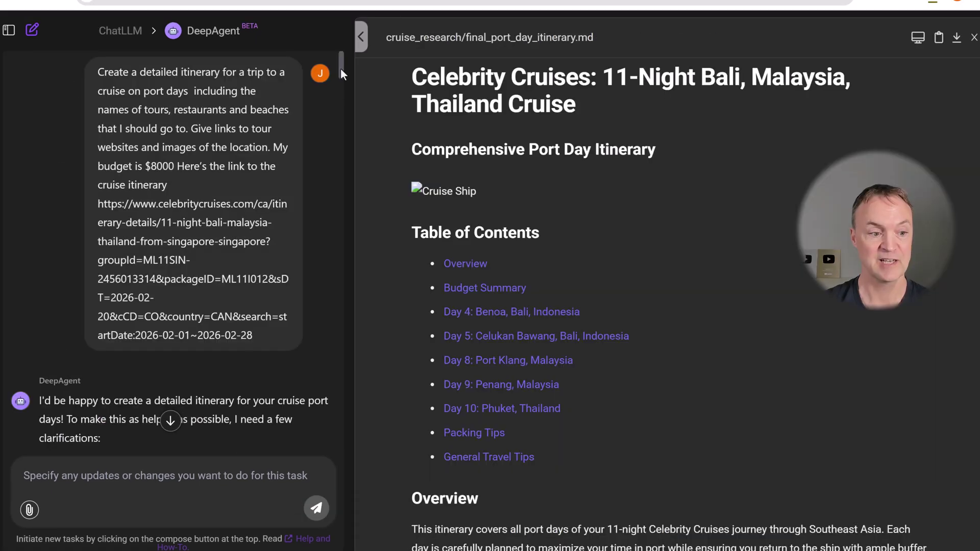
Scroll final_port_day_itinerary.md past Benoa tips to Day 5 Celukan Bawang, Pemuteran Beach and tips
left_click_drag(341, 69, 350, 305)
scroll(585, 240, "down", 4)
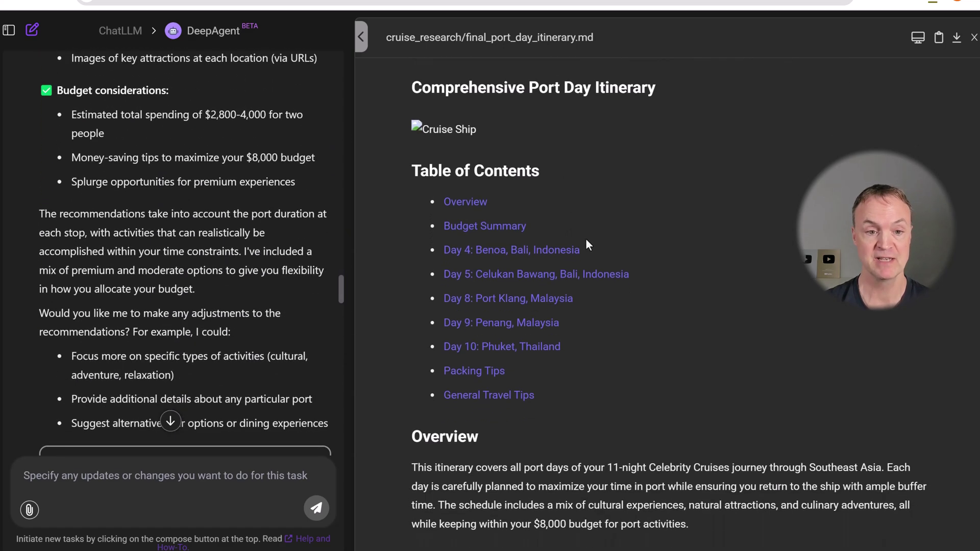
scroll(579, 231, "down", 8)
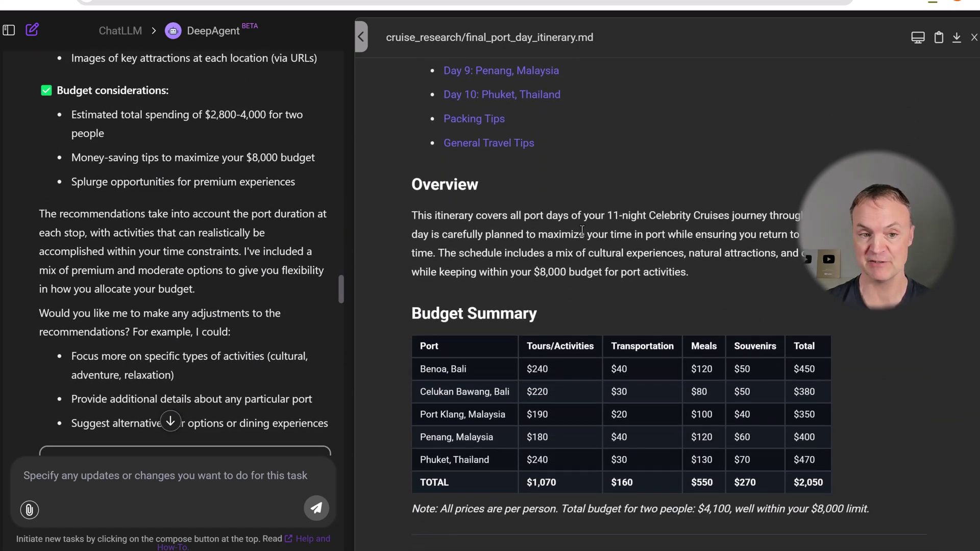
scroll(581, 230, "down", 14)
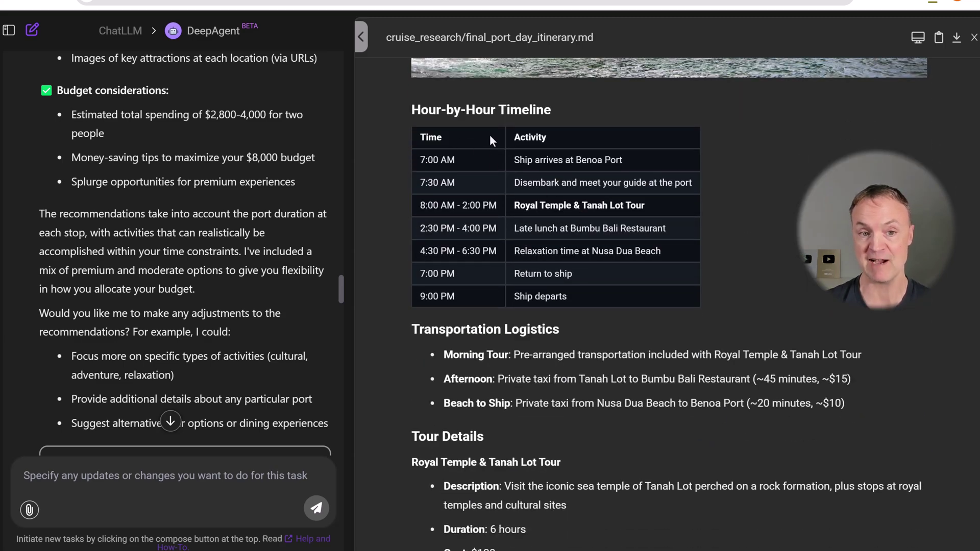
scroll(508, 137, "down", 3)
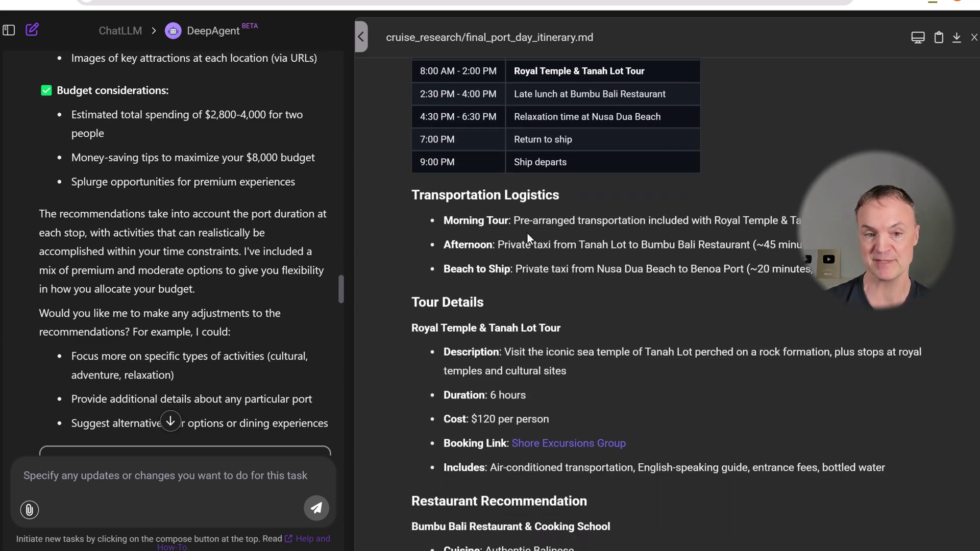
scroll(526, 244, "down", 3)
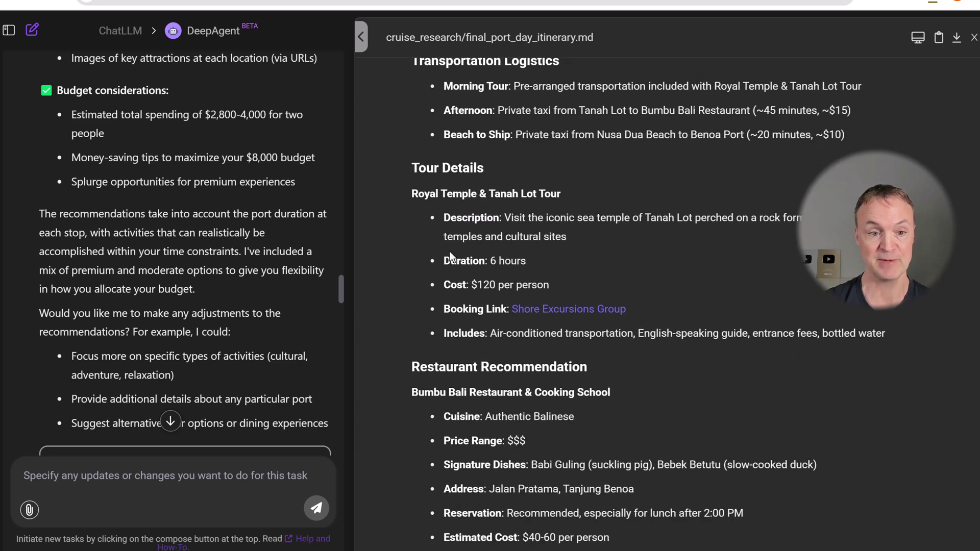
scroll(511, 240, "down", 2)
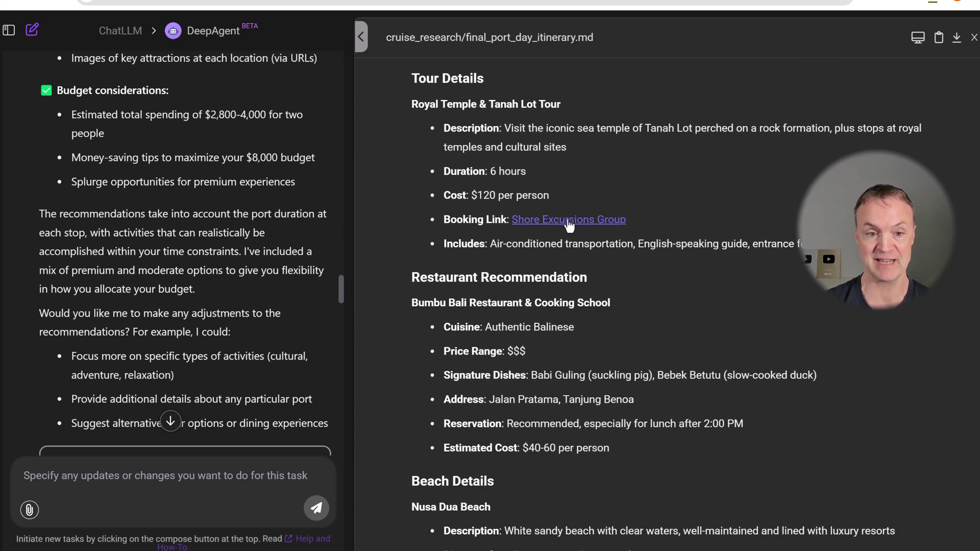
scroll(480, 240, "down", 4)
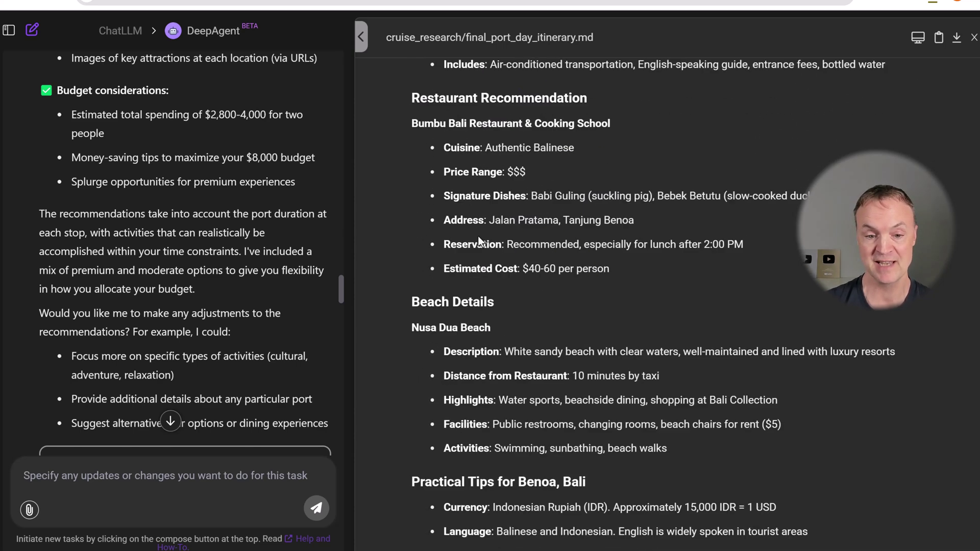
scroll(479, 241, "down", 3)
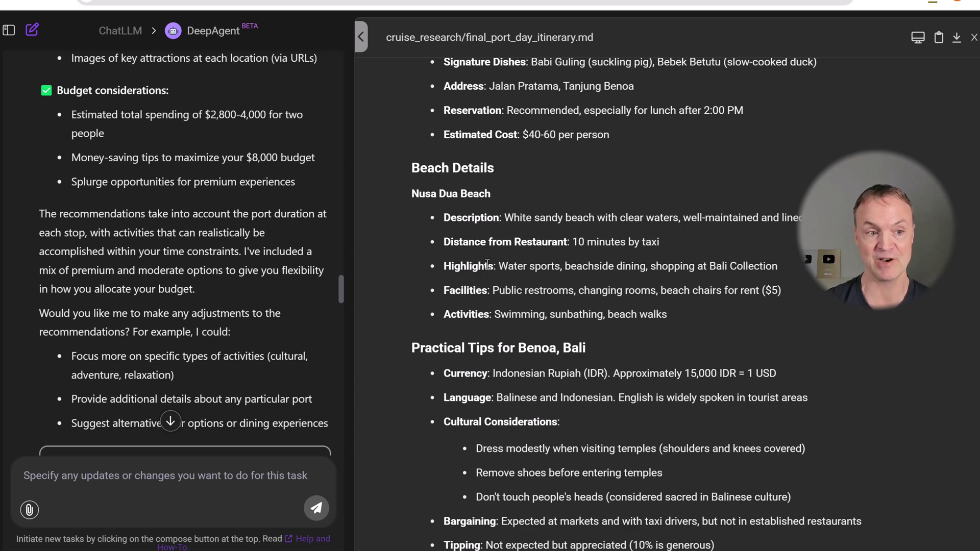
scroll(489, 264, "down", 2)
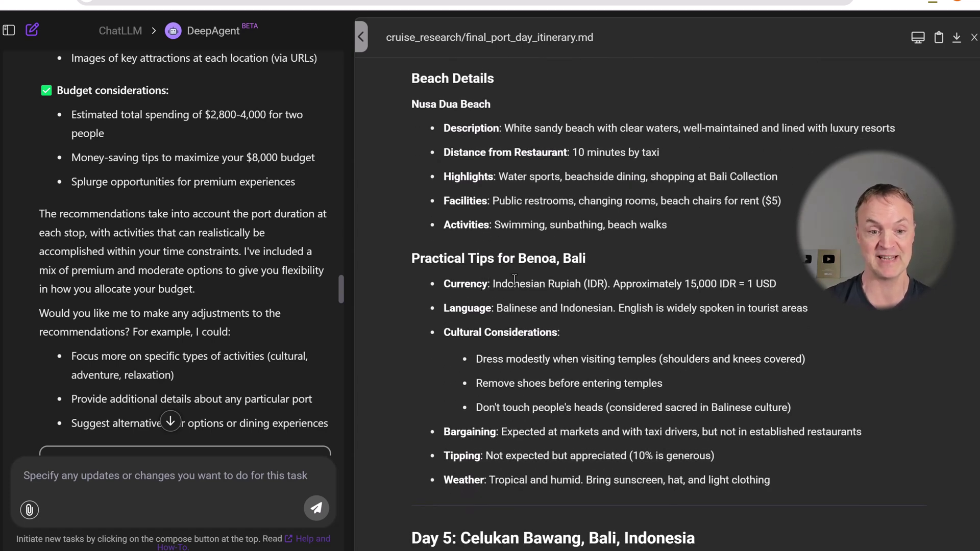
scroll(520, 278, "down", 3)
scroll(520, 278, "down", 1)
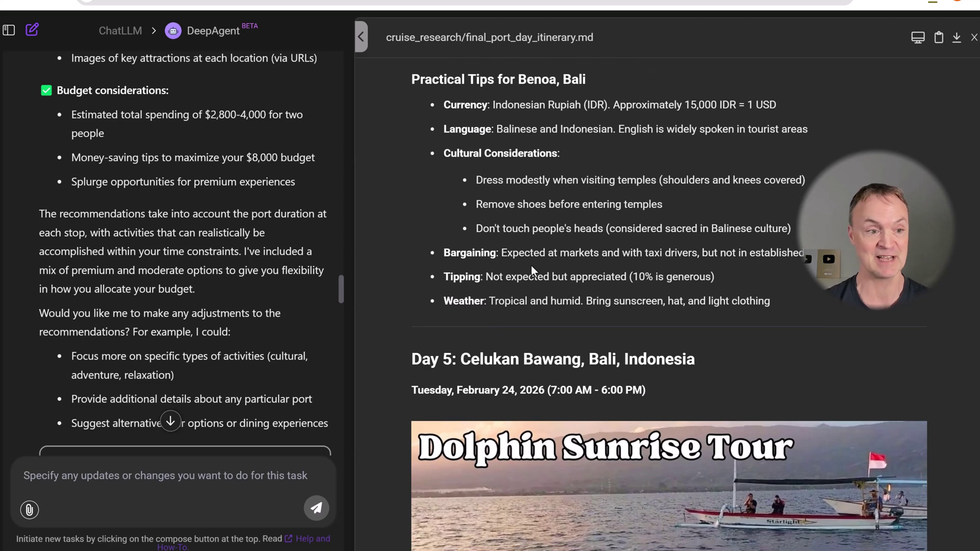
scroll(531, 265, "down", 2)
scroll(533, 263, "down", 10)
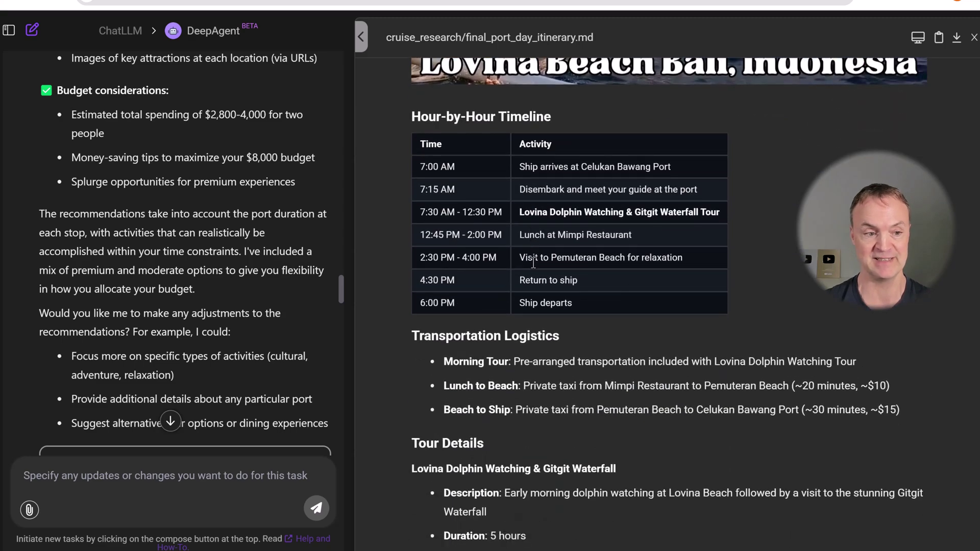
scroll(298, 241, "up", 3)
scroll(285, 220, "down", 3)
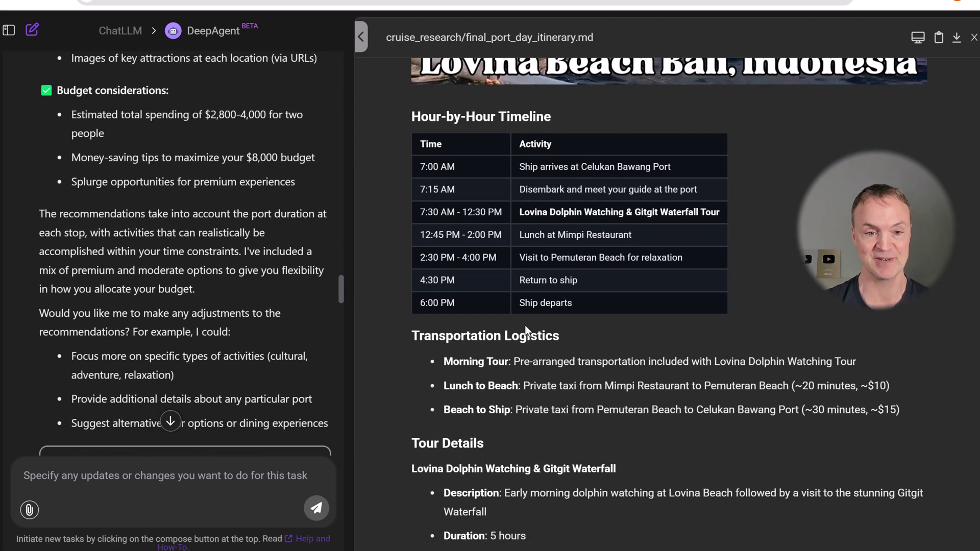
scroll(528, 327, "down", 12)
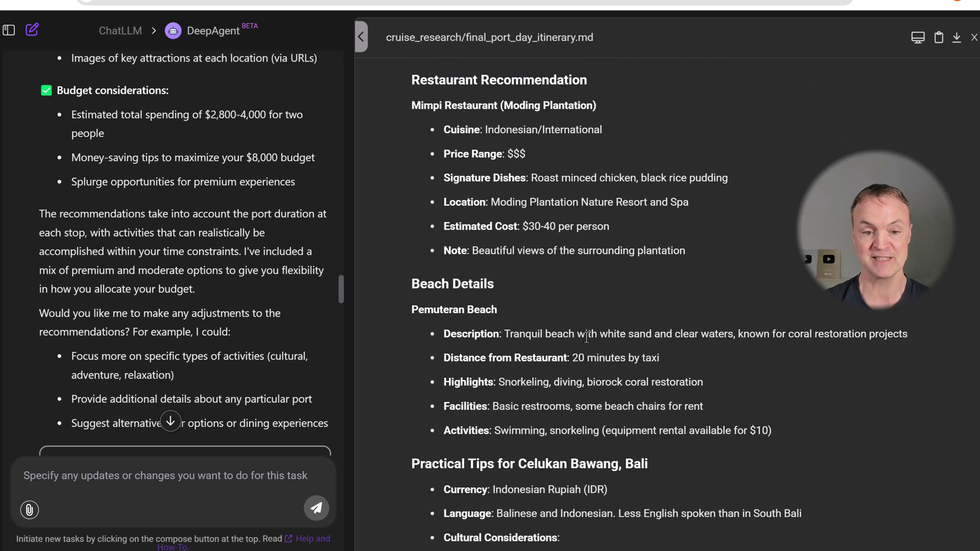
scroll(586, 337, "down", 3)
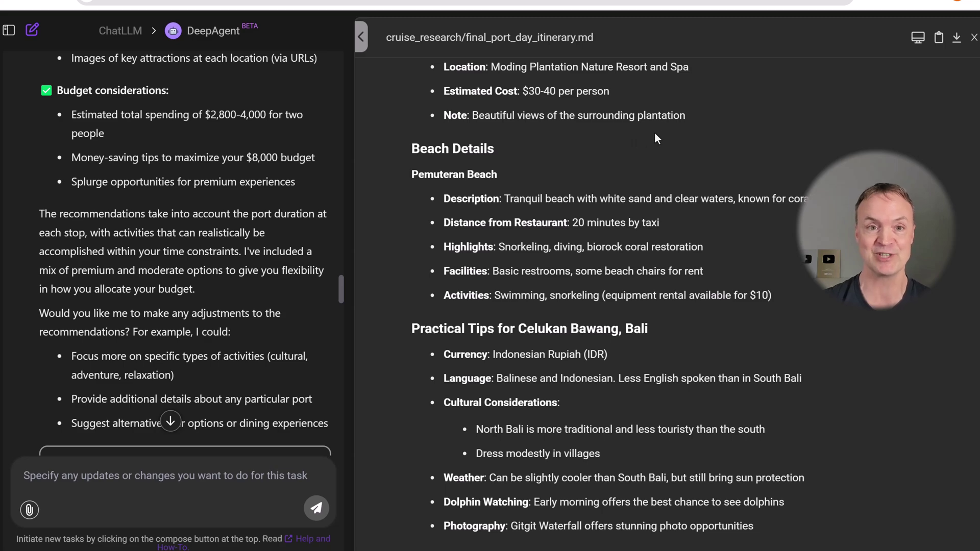
Download the final port-day itinerary from the end of the chat as a PDF
scroll(158, 295, "down", 10)
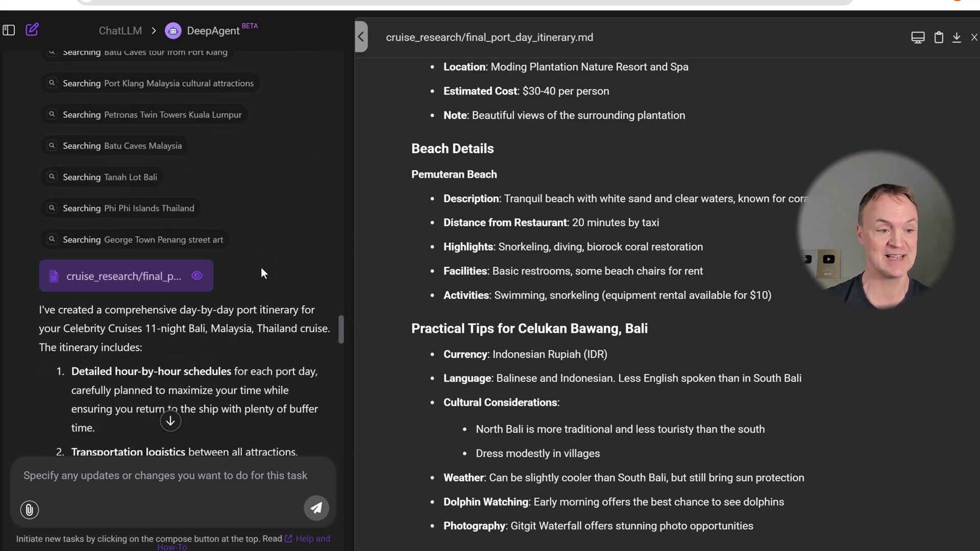
scroll(158, 295, "down", 15)
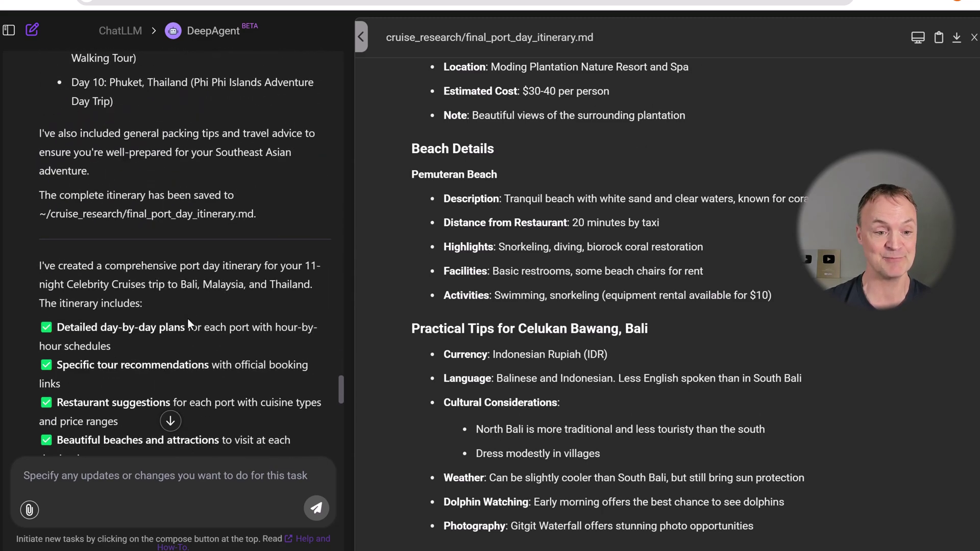
scroll(195, 309, "down", 5)
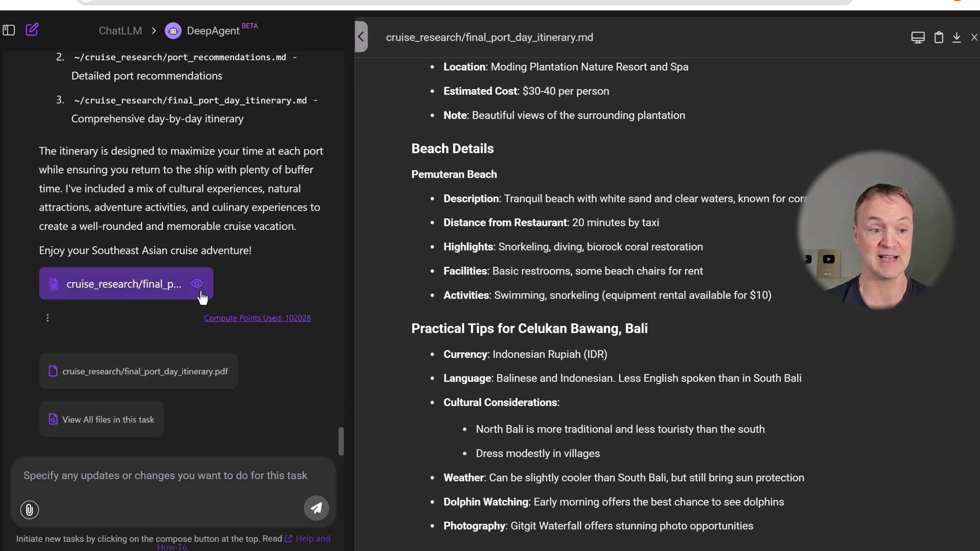
left_click(956, 38)
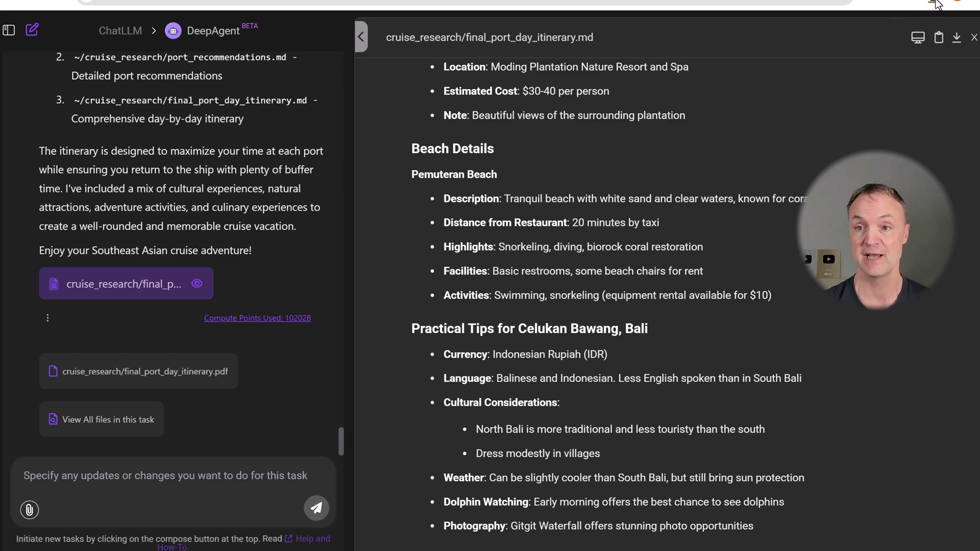
Open final_port_day_itinerary (1).pdf from the downloads and scroll through it
left_click(825, 56)
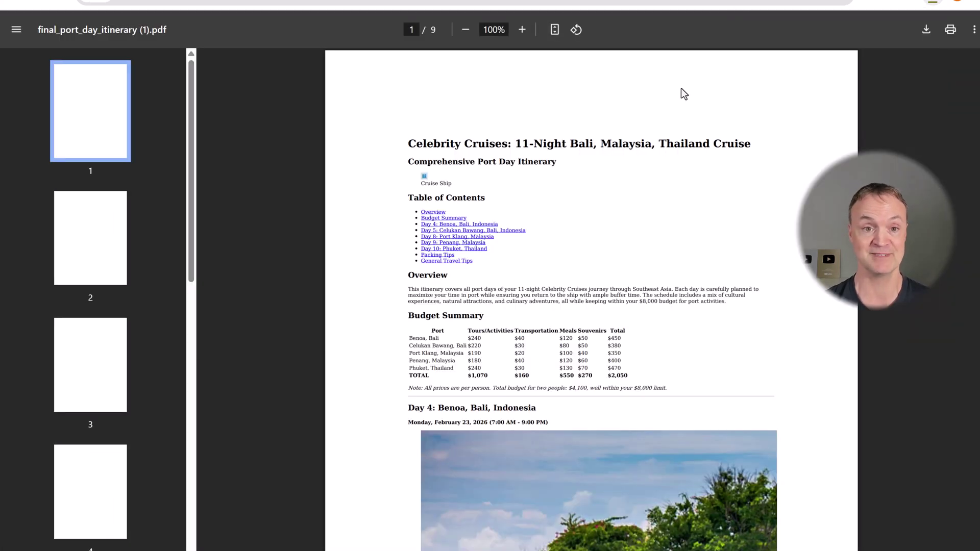
scroll(675, 206, "down", 5)
scroll(675, 206, "down", 15)
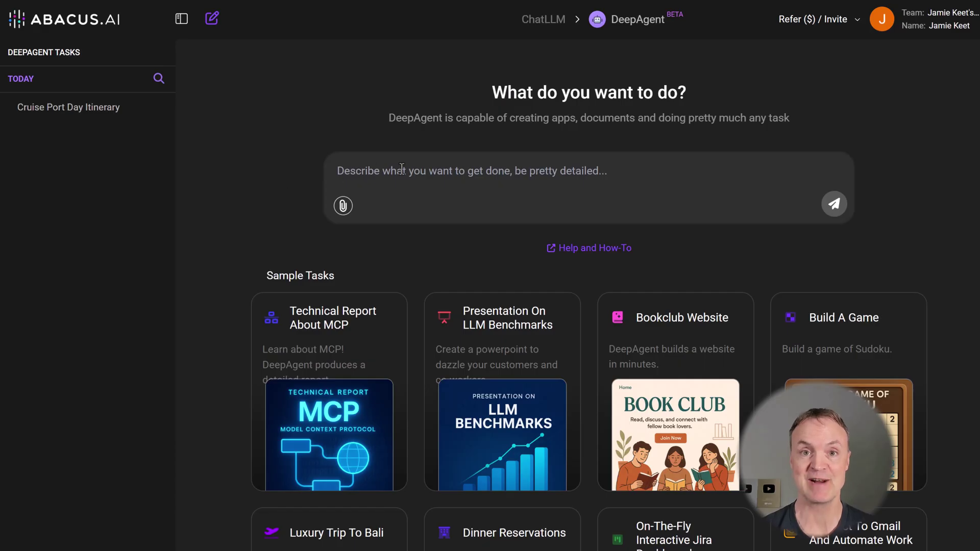
Paste and send a request for a simple, fully functional Sudoku game in a new task
left_click(333, 171)
type("Build a fully functional game of sudoku. Keep it simple and functional.")
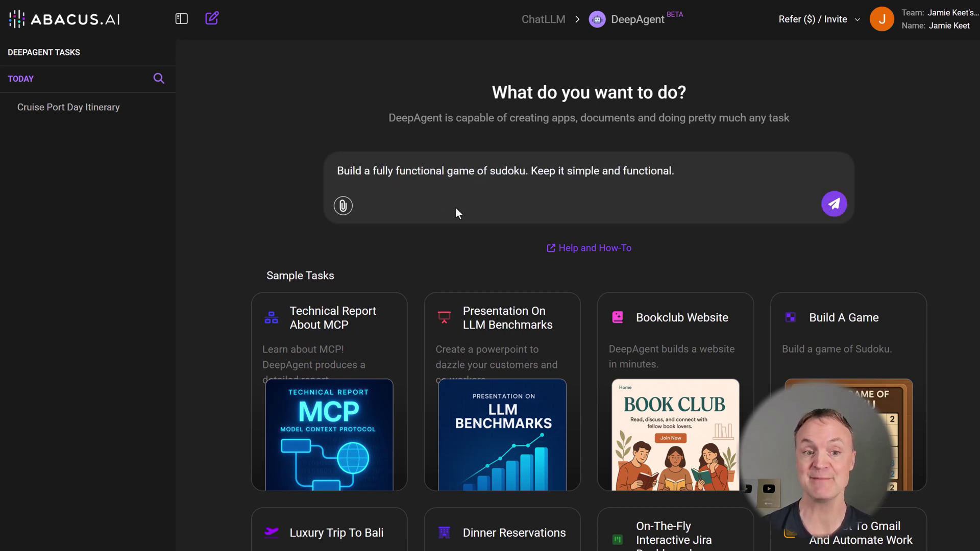
left_click(834, 204)
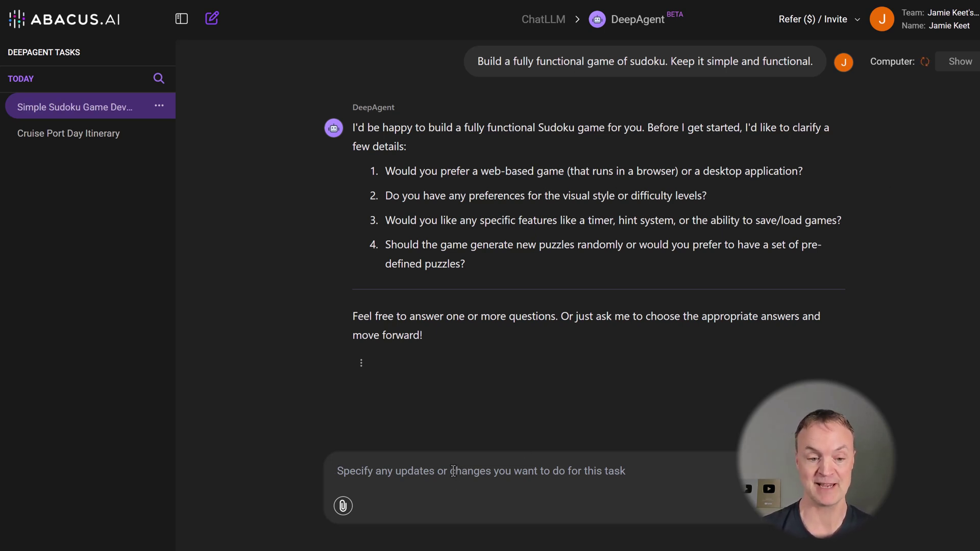
Reply 'web based, timer, hint' to DeepAgent's clarifying questions
type("web ba")
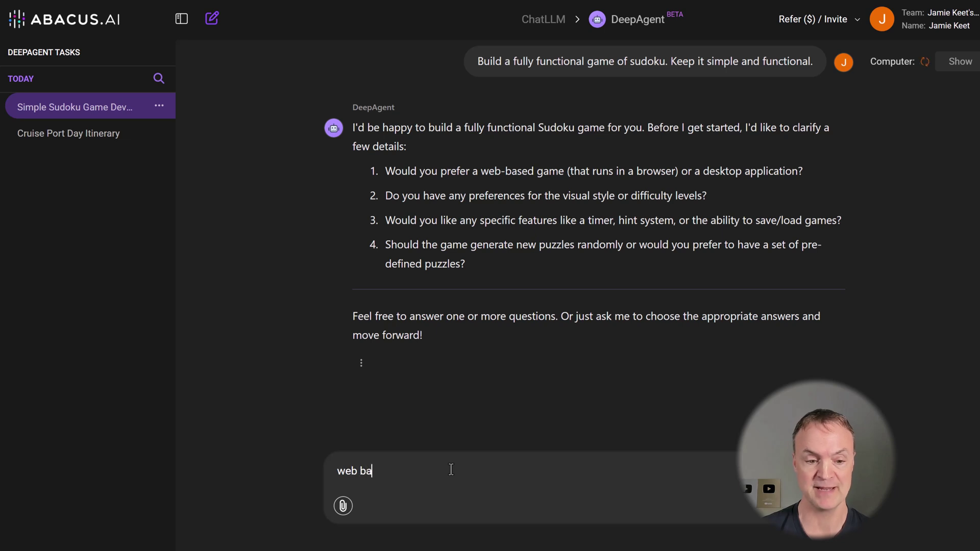
type("sed")
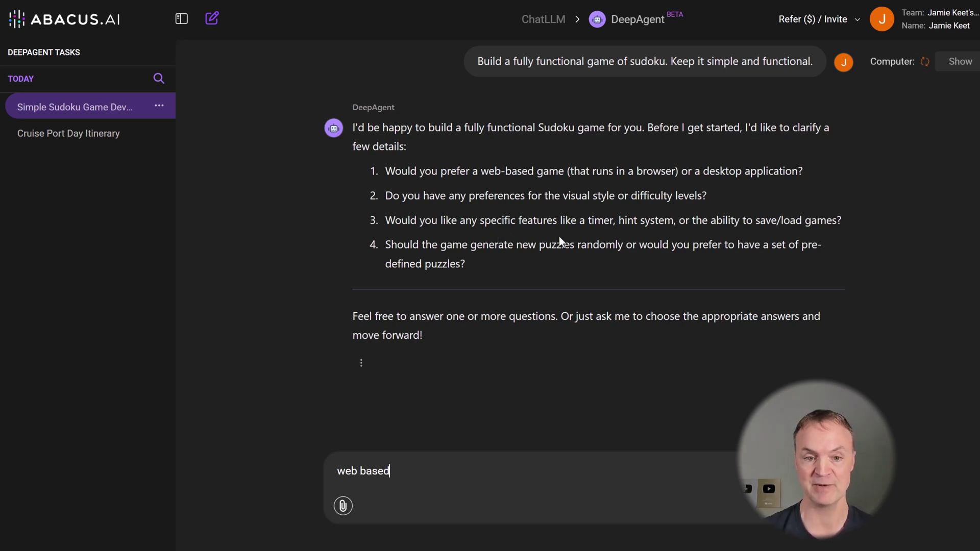
type(", timer")
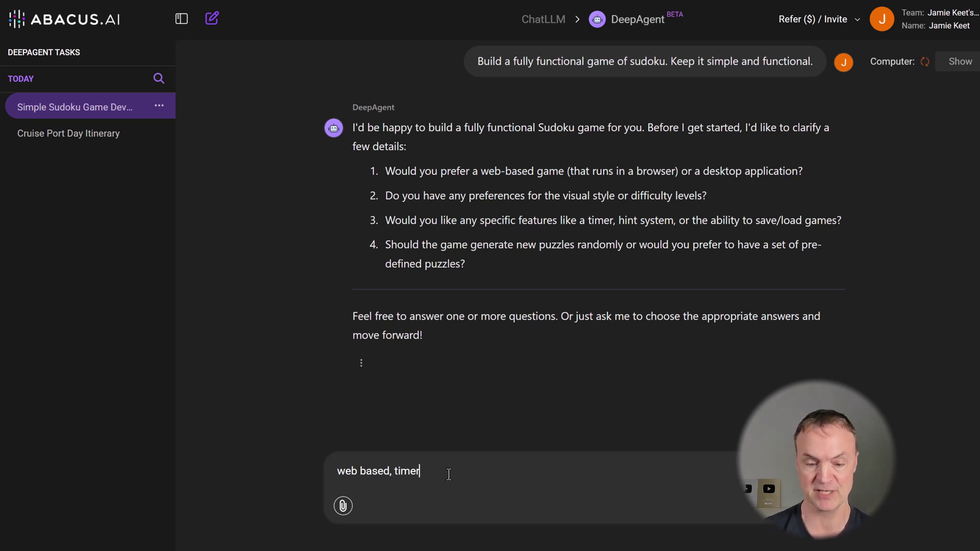
type(",")
type(" hint")
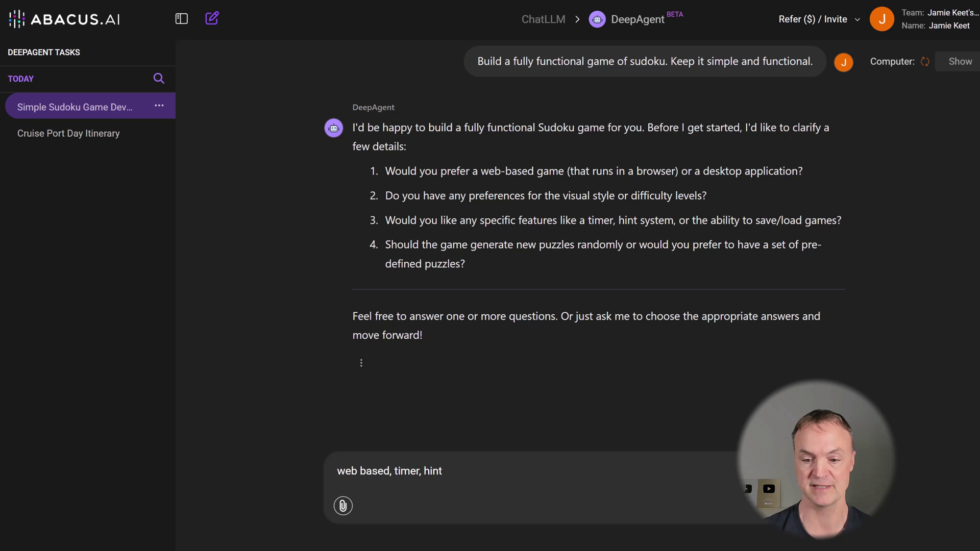
key("Return")
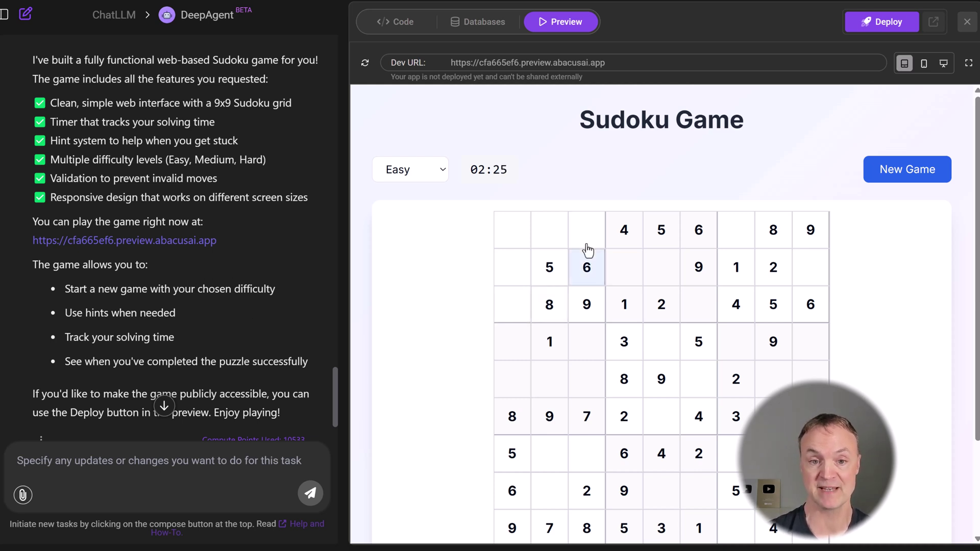
Open the finished Sudoku game full screen and keep the difficulty on Easy
left_click(136, 242)
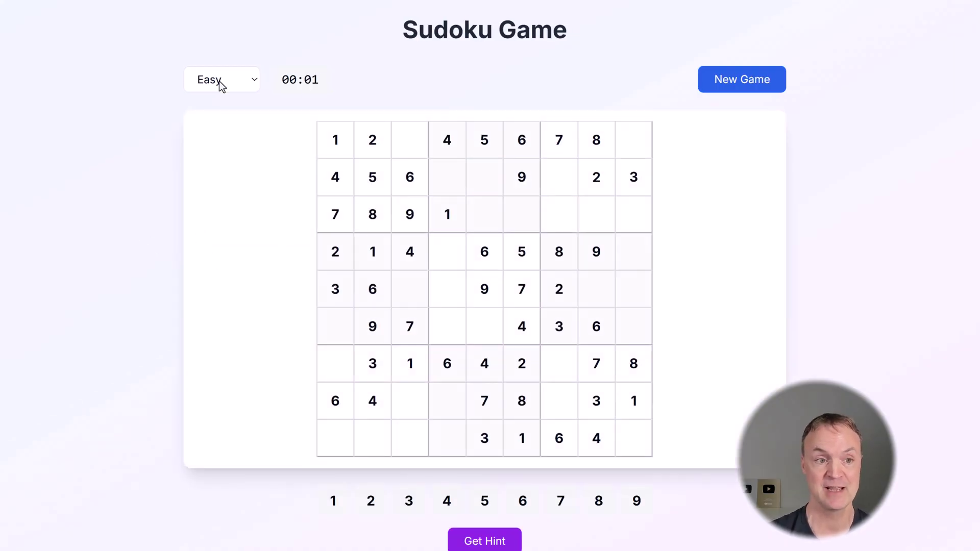
left_click(240, 80)
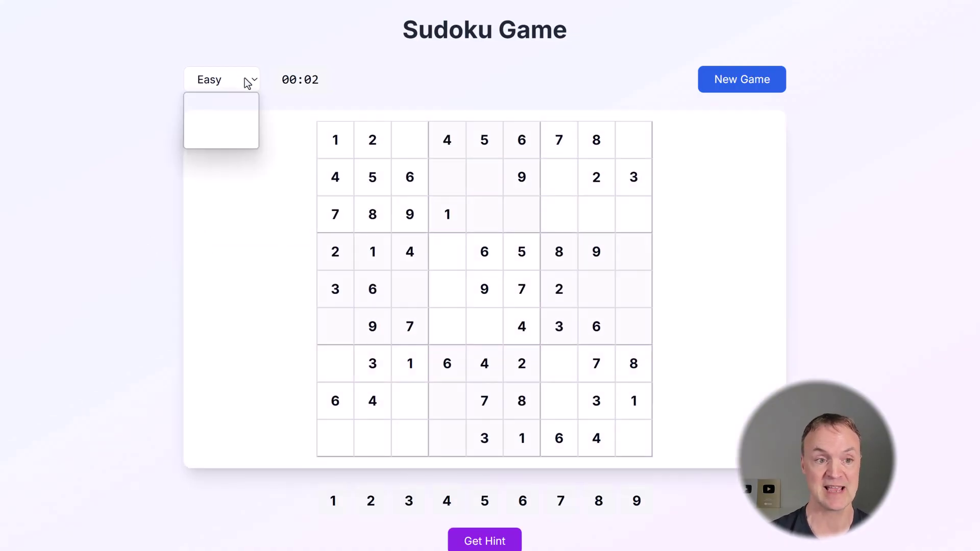
left_click(163, 108)
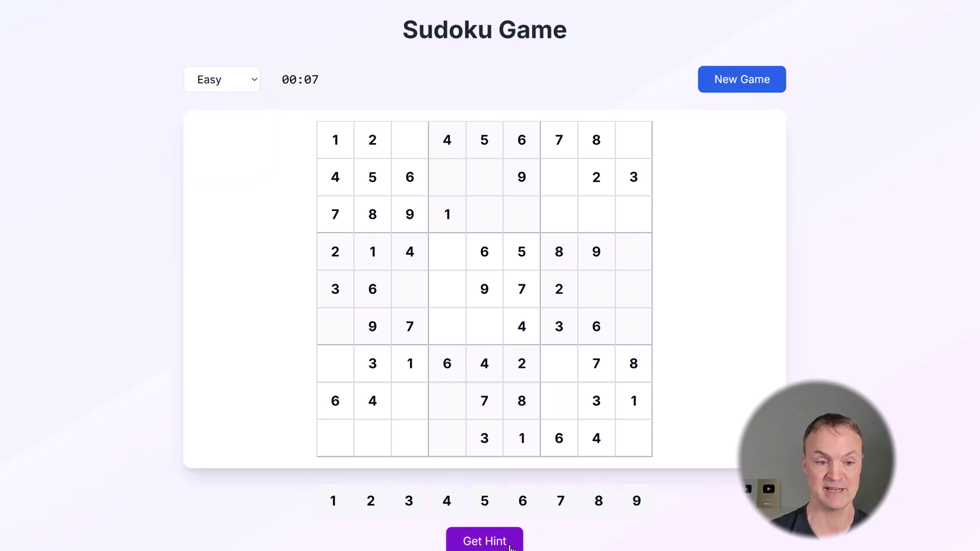
Fill the top row's empty third cell with 3 and last cell with 9
left_click(411, 150)
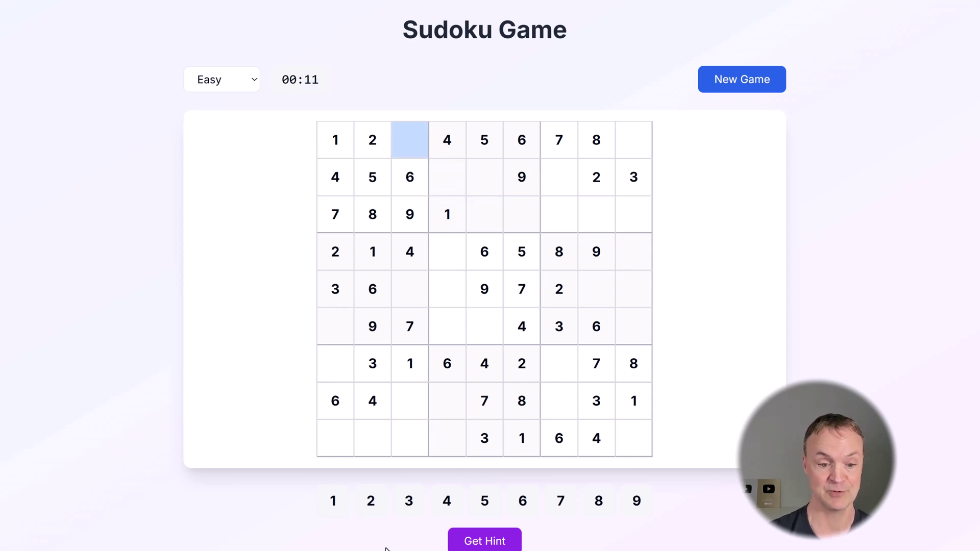
left_click(410, 504)
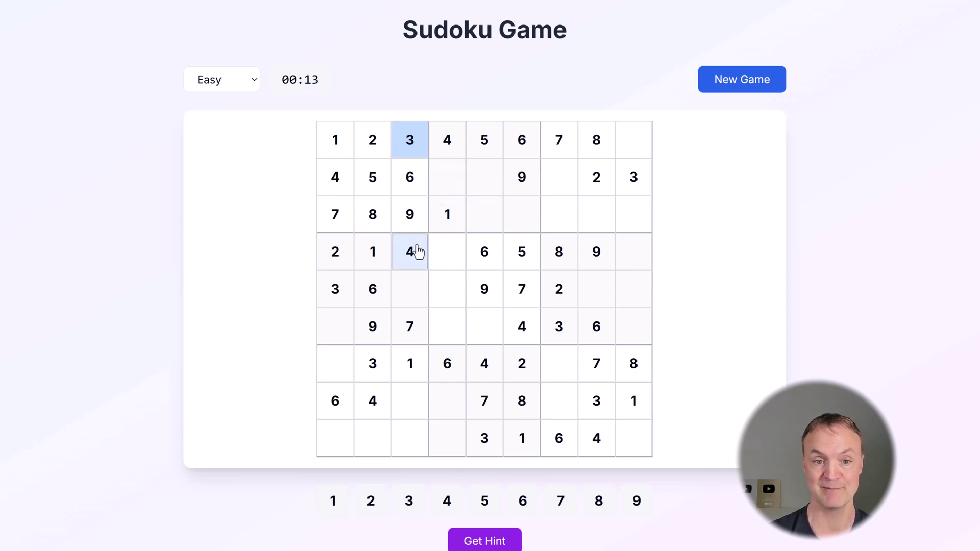
left_click(635, 147)
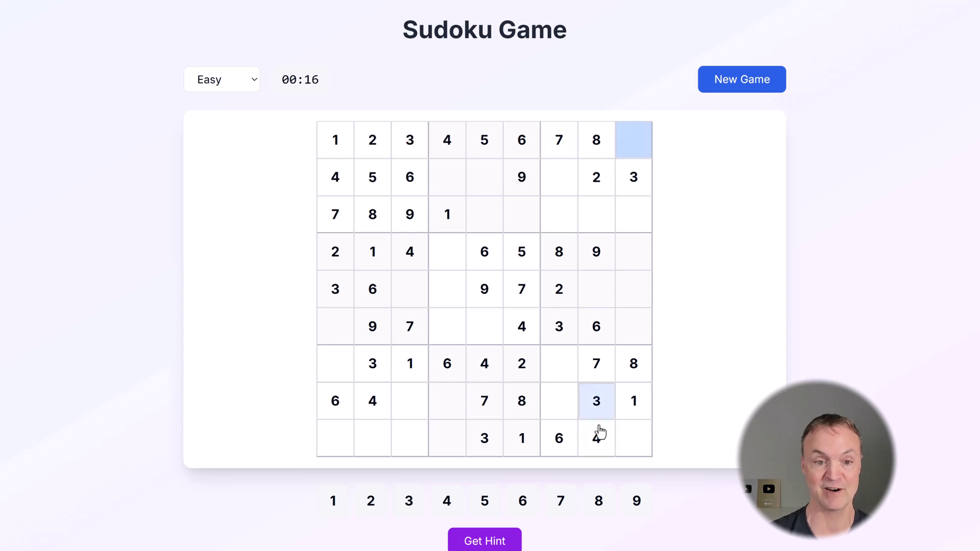
left_click(637, 508)
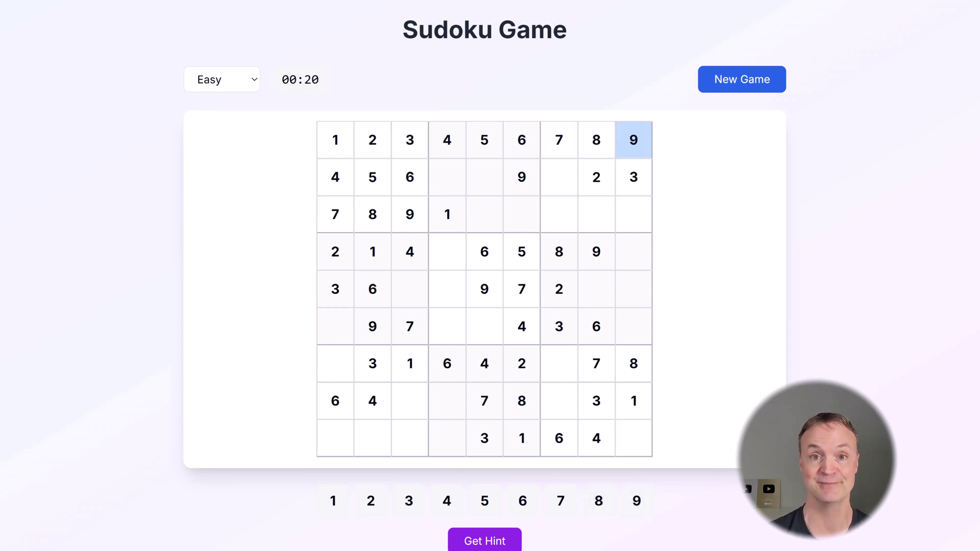